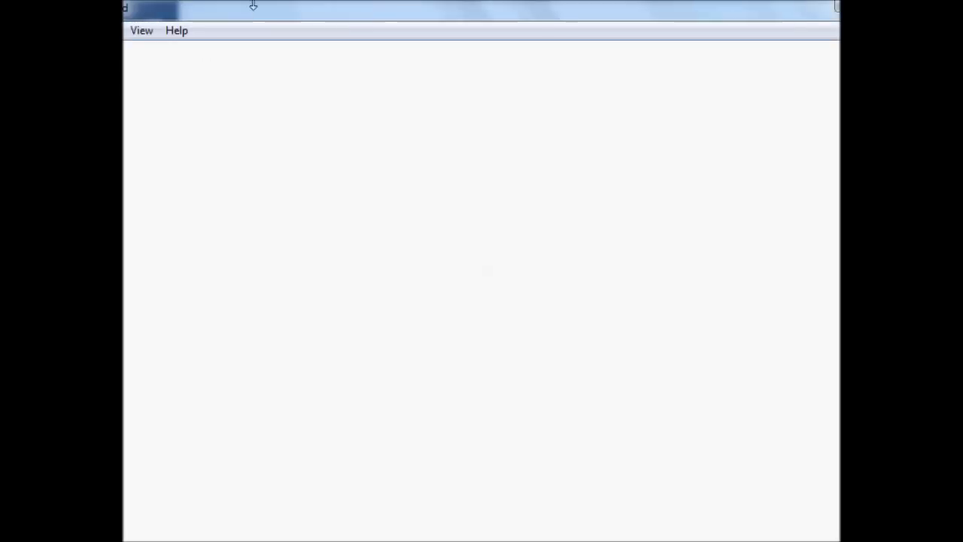
Move the Notepad window below the welcome message and write "Windows Whistler!" and "It takes quite a while to load from this point."
left_click_drag(256, 29, 364, 333)
type("Win")
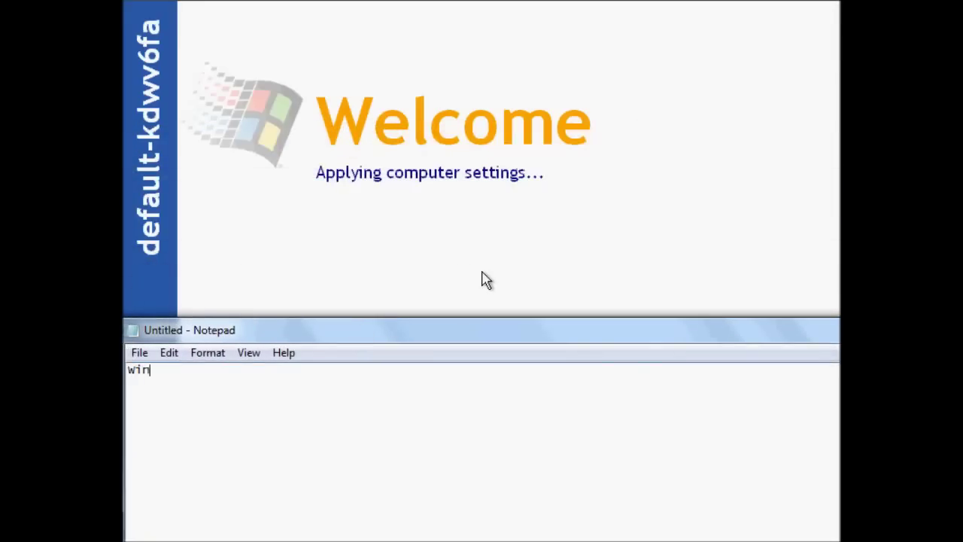
type("dows Whistler")
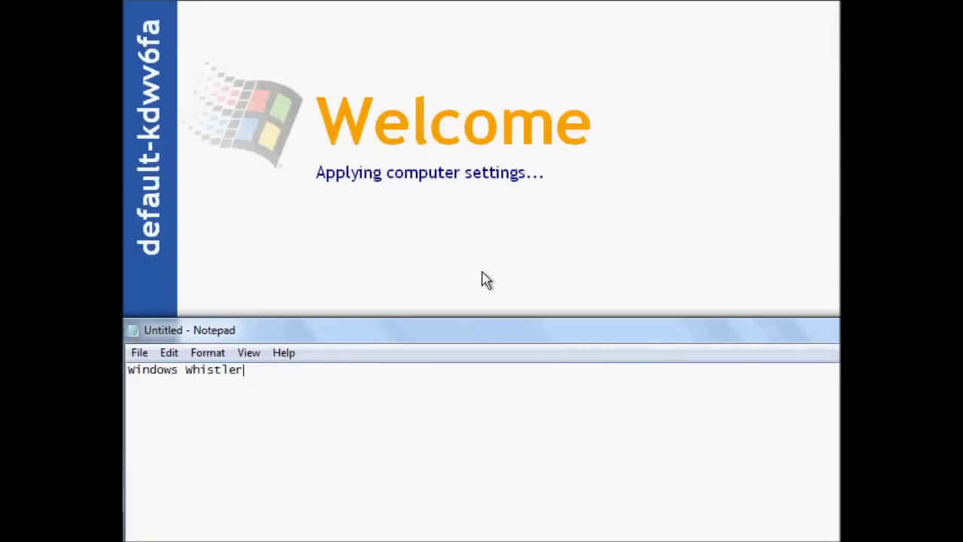
type("! It takes quite a while to lo")
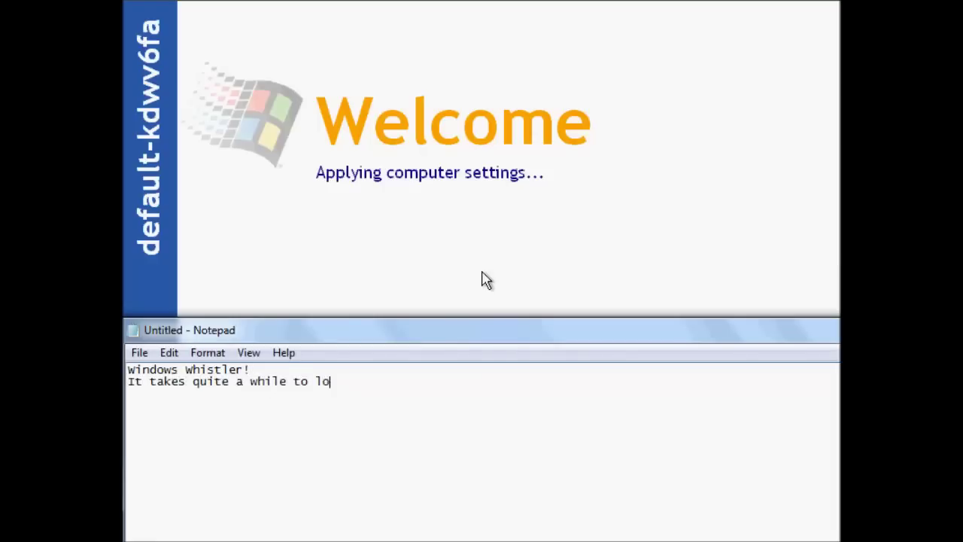
type("ad from this point.")
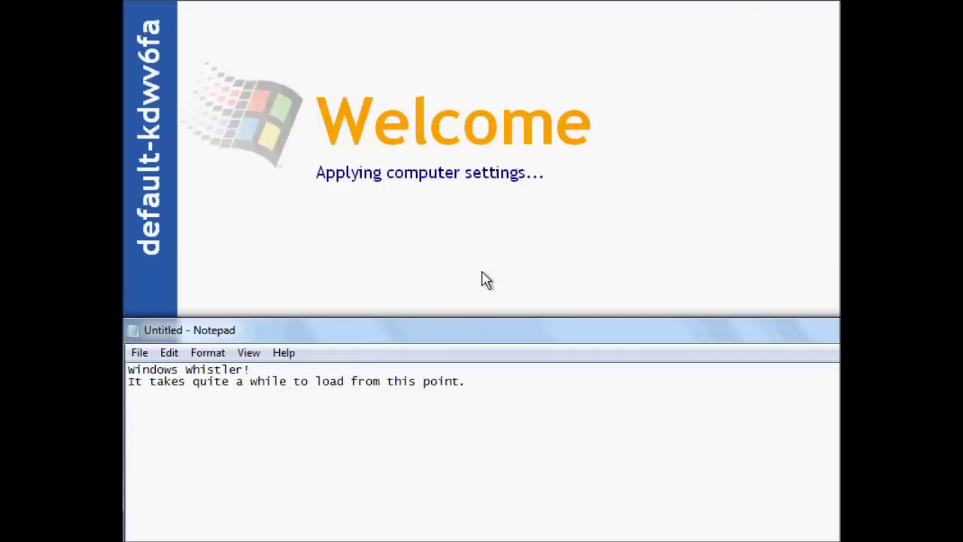
Add a third line to the note reading: It features the "Professional"/"Watercolour" theme
type("It features the")
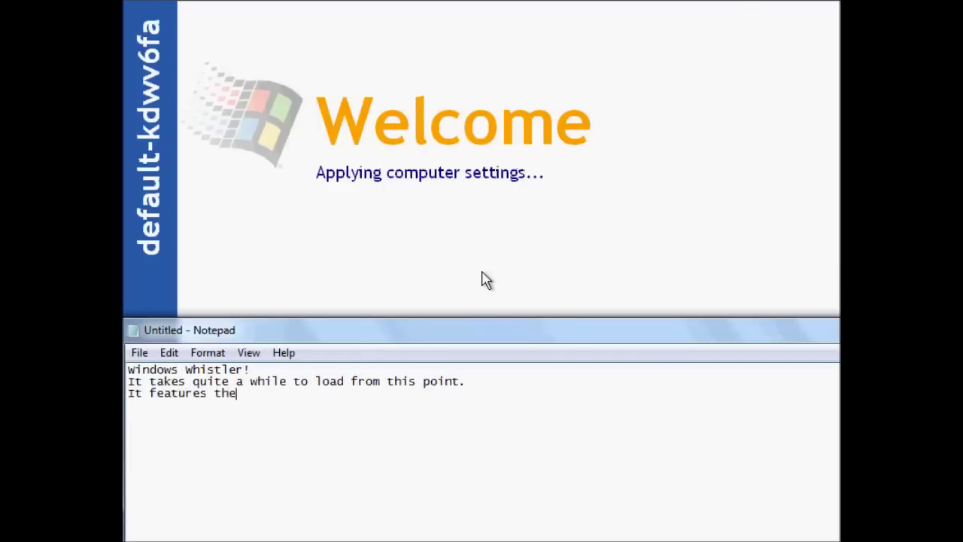
type(" \"PRo")
key("BackSpace")
key("BackSpace")
type("roge")
key("BackSpace")
key("BackSpace")
type("fessional \" ")
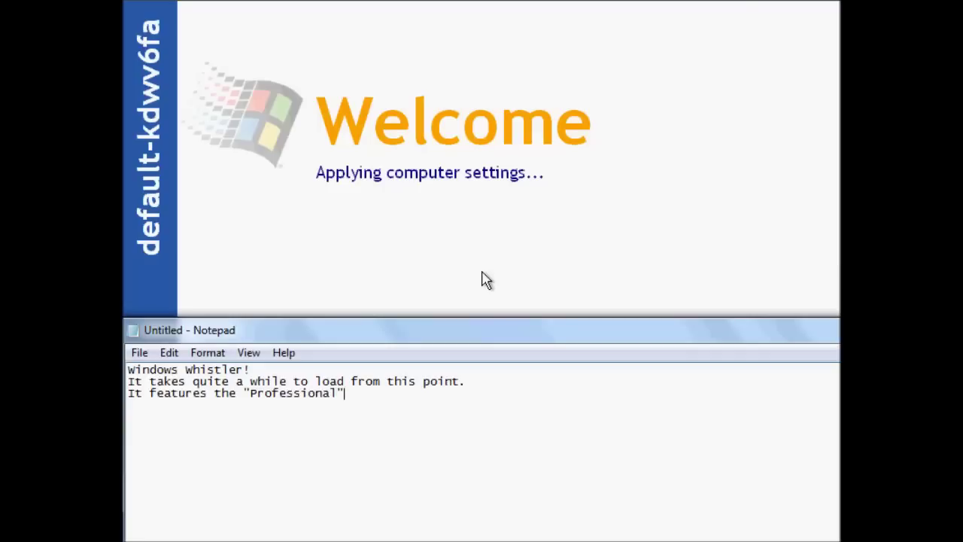
type("Waterco")
key("BackSpace")
key("BackSpace")
type("colour\" theme.")
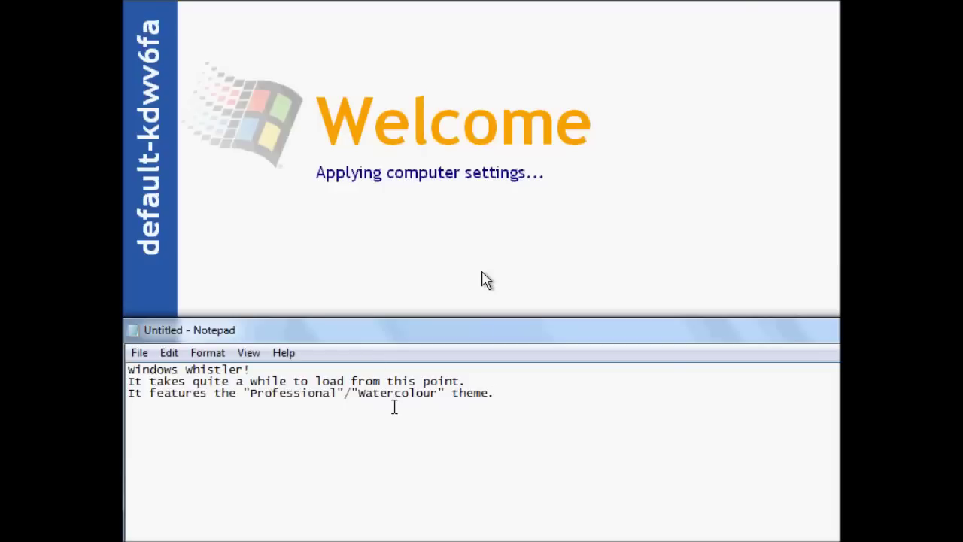
Add the line "YAY!" at the end of the note
left_click(486, 279)
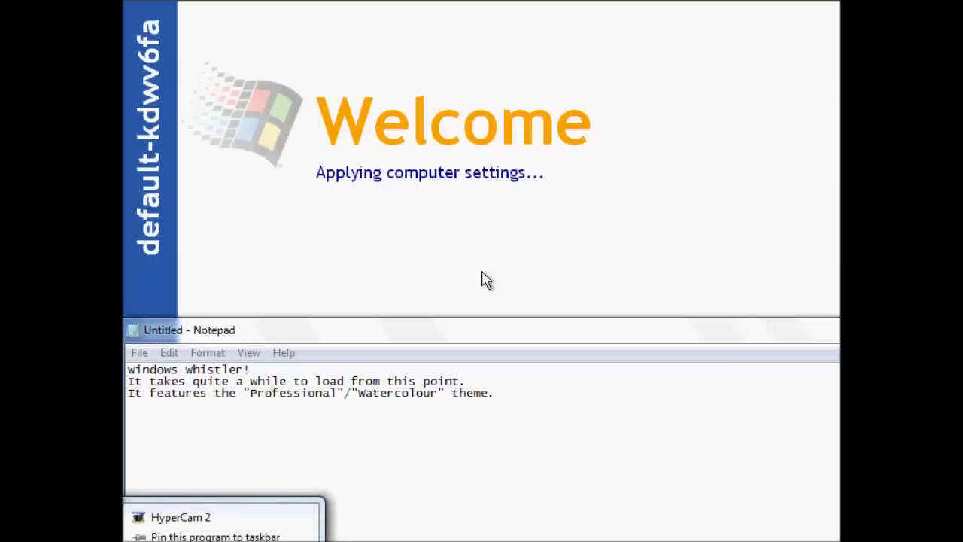
left_click(381, 501)
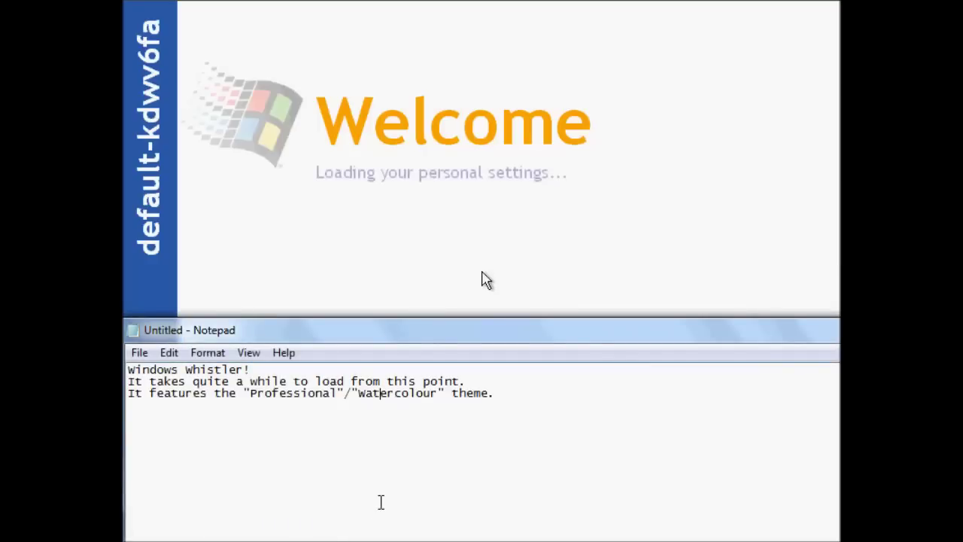
left_click(497, 449)
key("Return")
type("Fin")
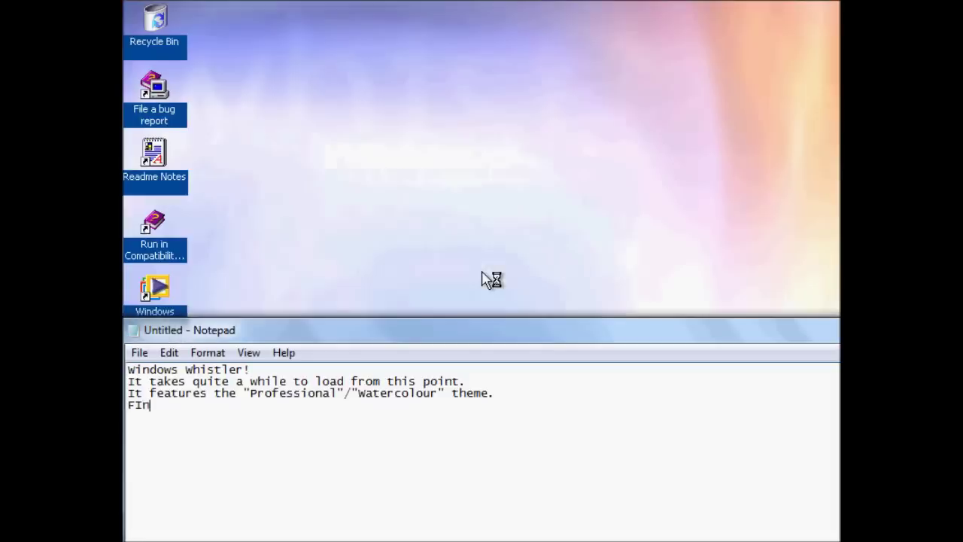
key("BackSpace")
key("BackSpace")
key("BackSpace")
type("YAY!")
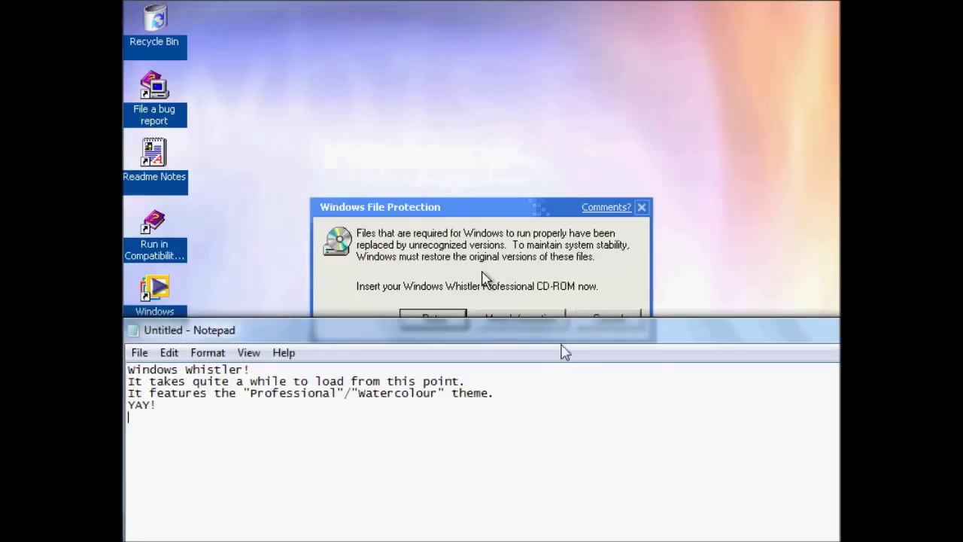
Close Notepad without saving the note and cancel the Windows File Protection request for the CD-ROM
left_click_drag(552, 341, 307, 349)
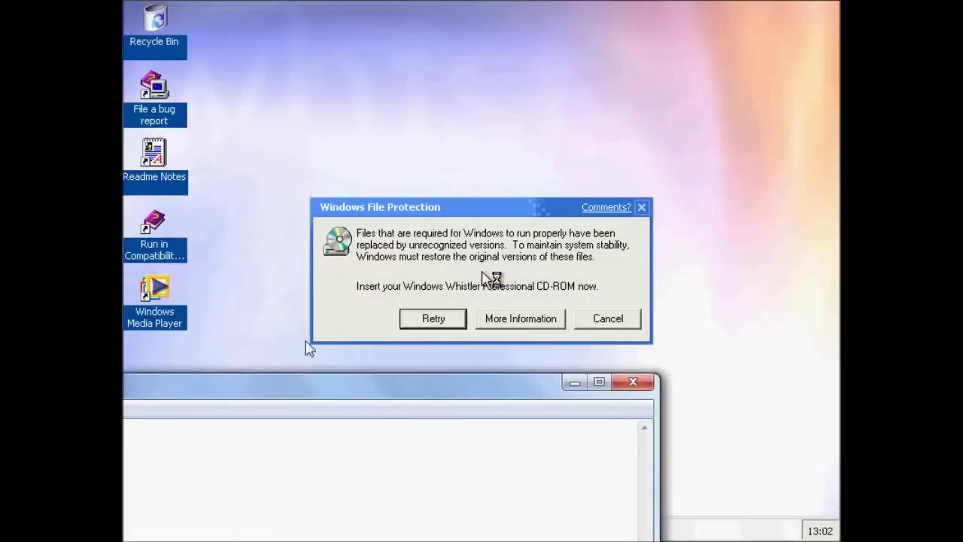
left_click(631, 384)
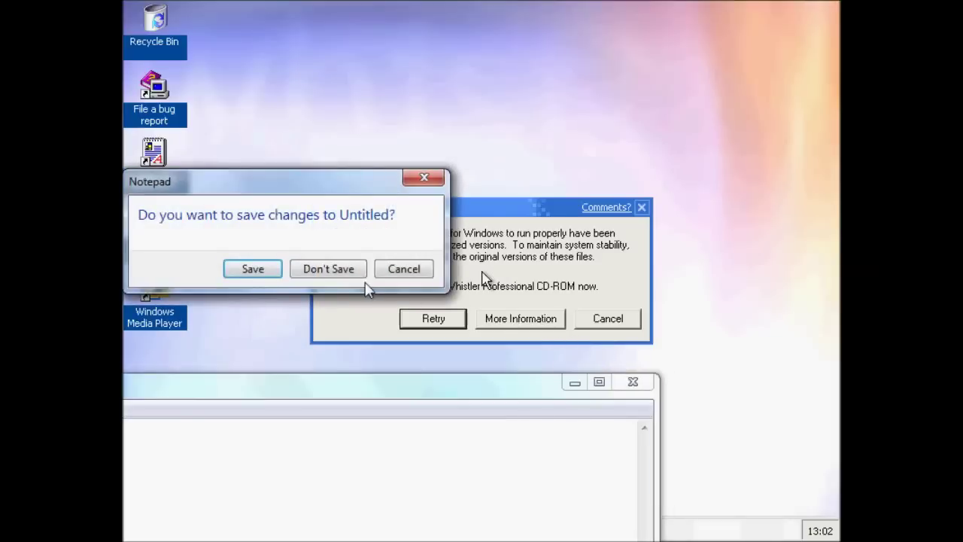
left_click(358, 268)
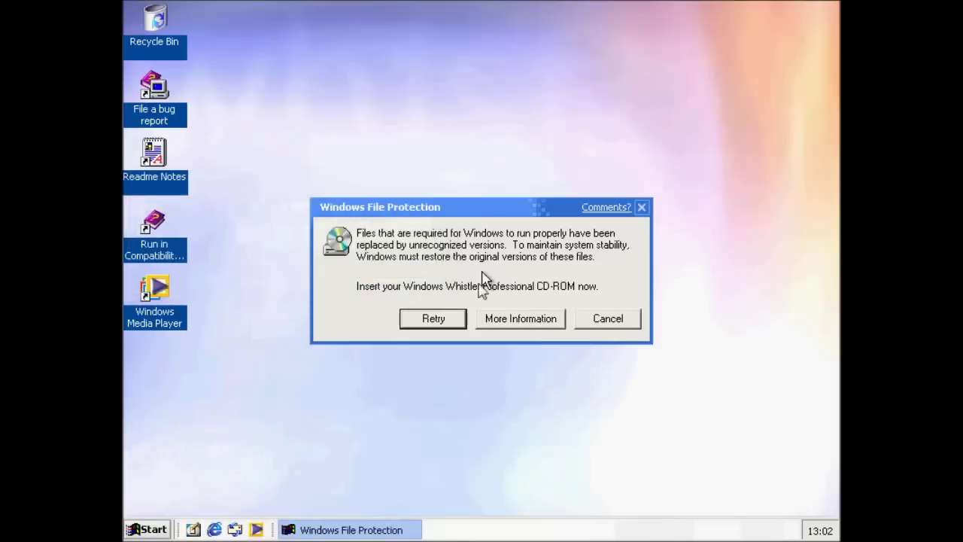
left_click(618, 318)
left_click(460, 312)
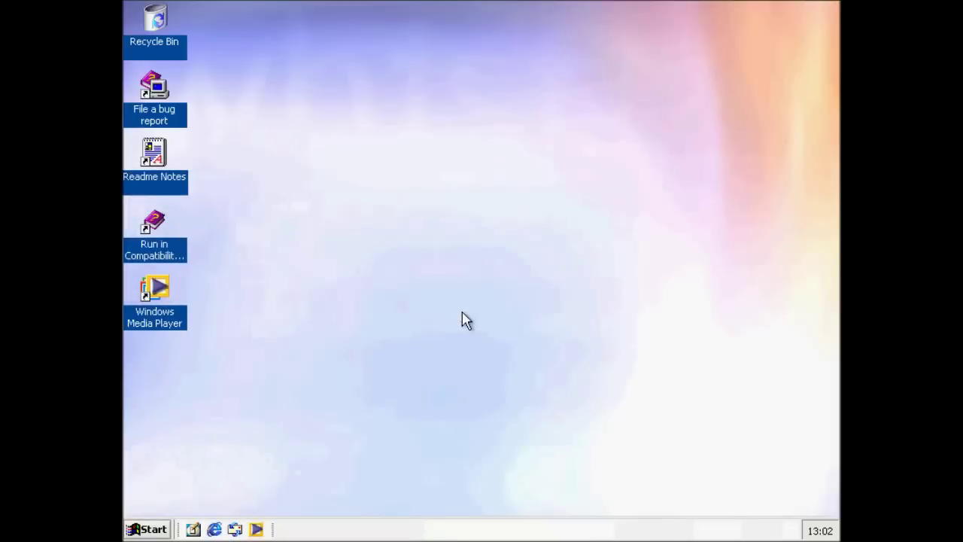
Run winver to view the Windows version information
left_click(151, 530)
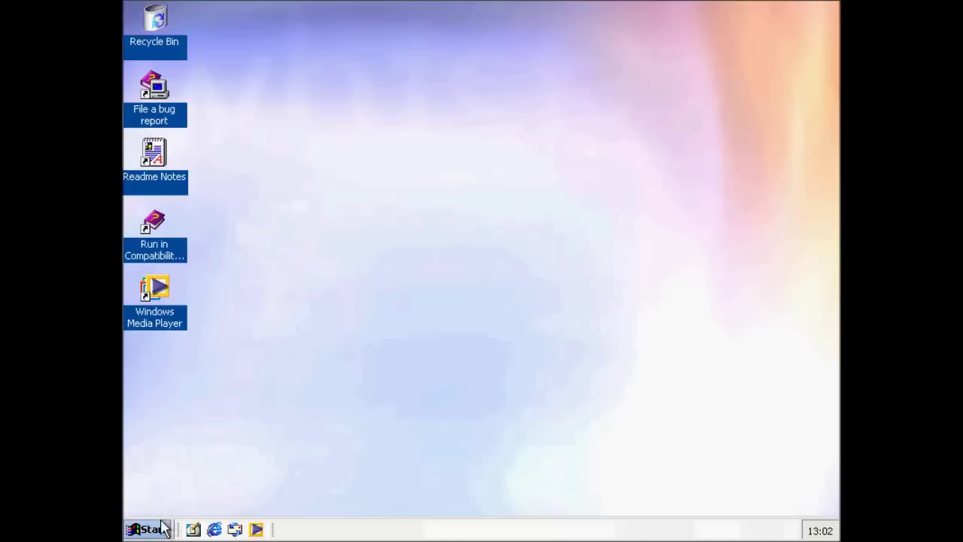
left_click(396, 399)
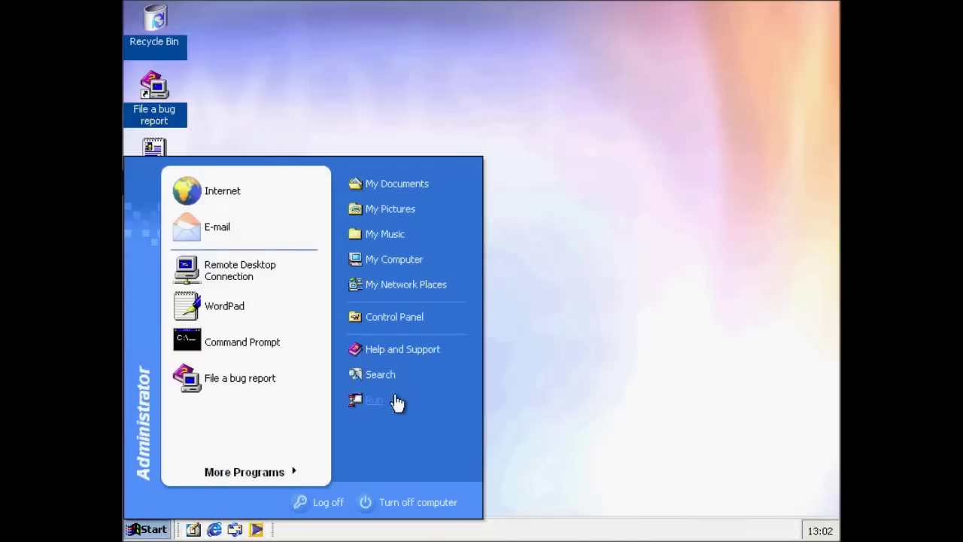
type("winver")
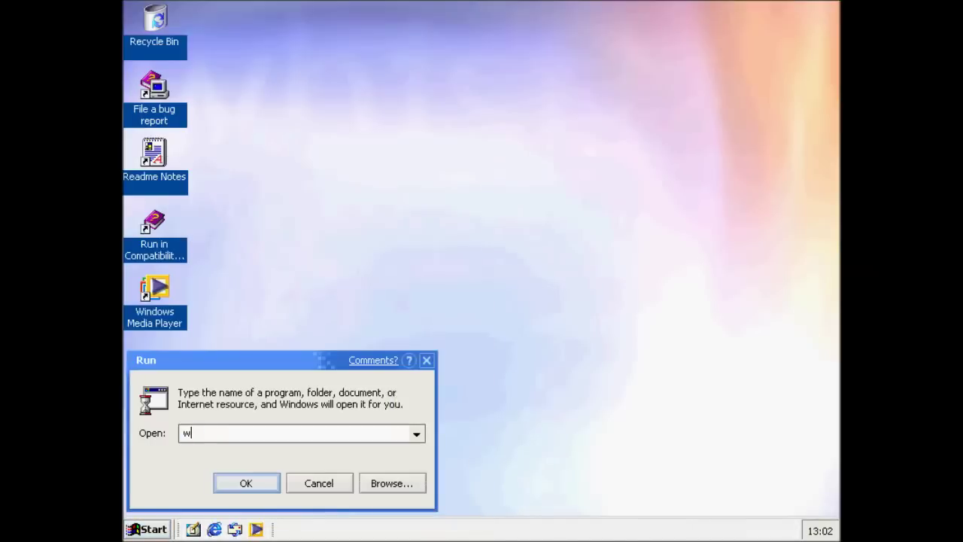
key("Return")
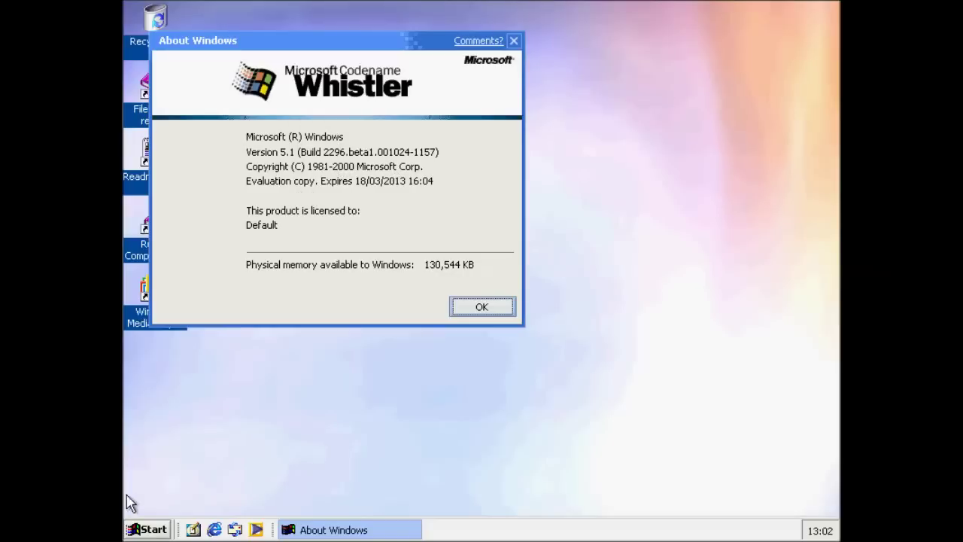
Run notepad and place its window below the About Windows dialog
left_click(146, 527)
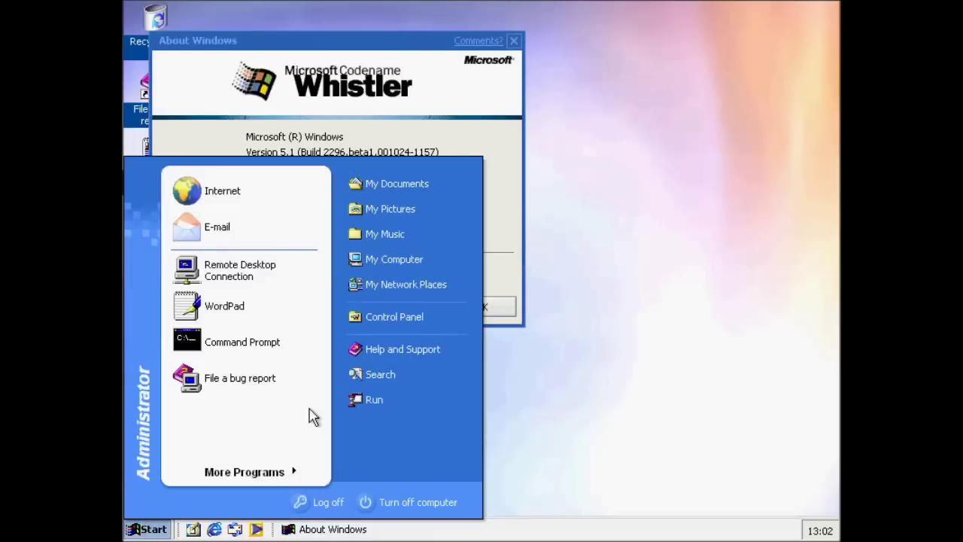
left_click(378, 406)
type("ntotepad")
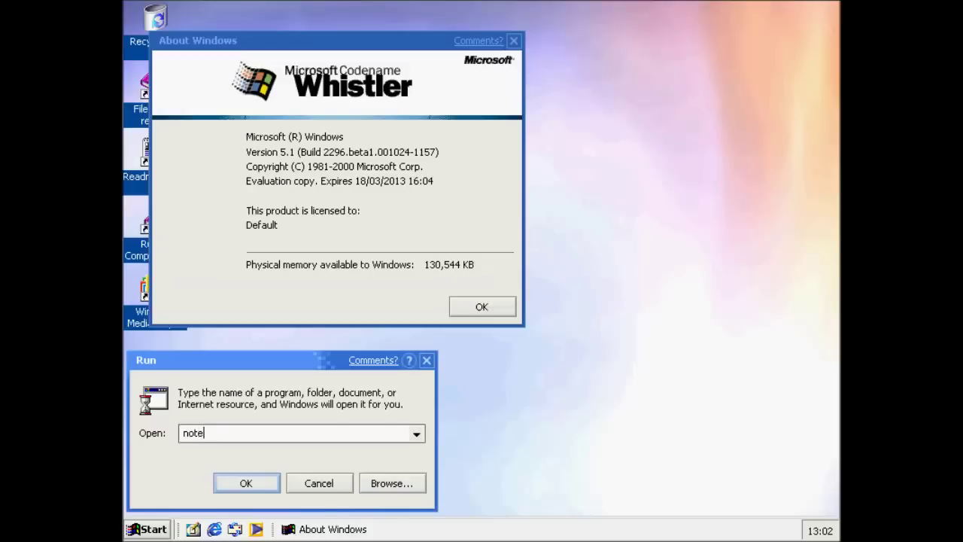
key("Return")
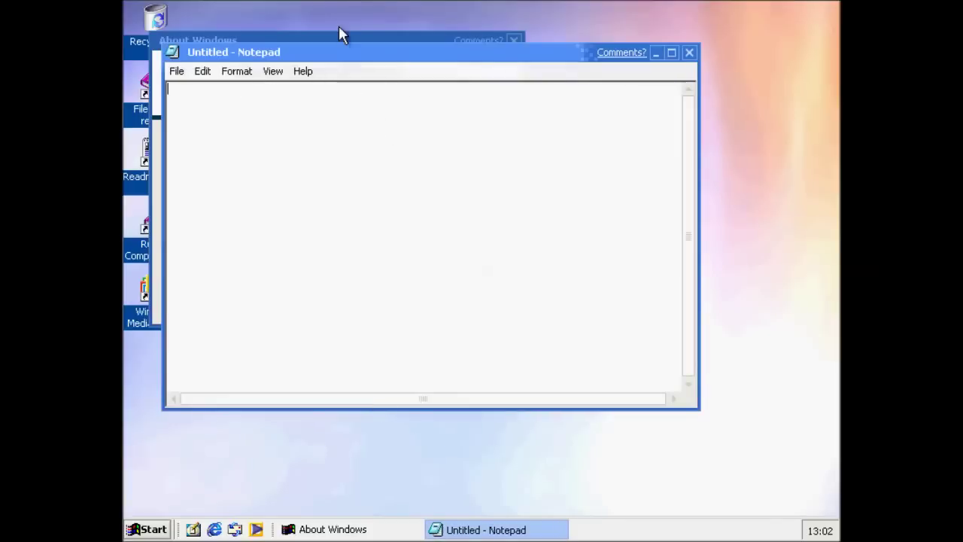
left_click_drag(351, 58, 347, 343)
Write "This is Windows Whistler. Build 2296" in the new note and close the About Windows dialog
type("Y")
type("his ")
type("is windows whist")
type("ler")
type(". Build 2296")
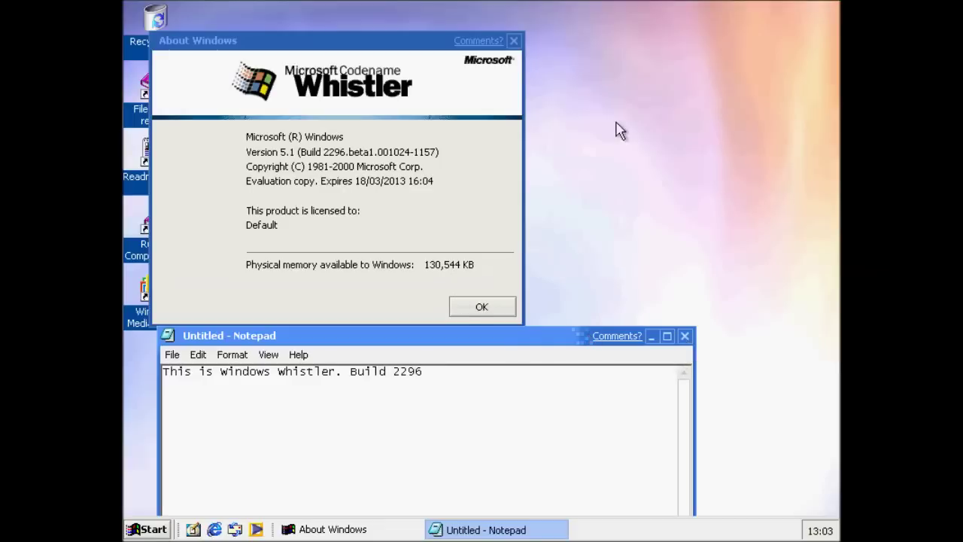
left_click(515, 42)
left_click(516, 41)
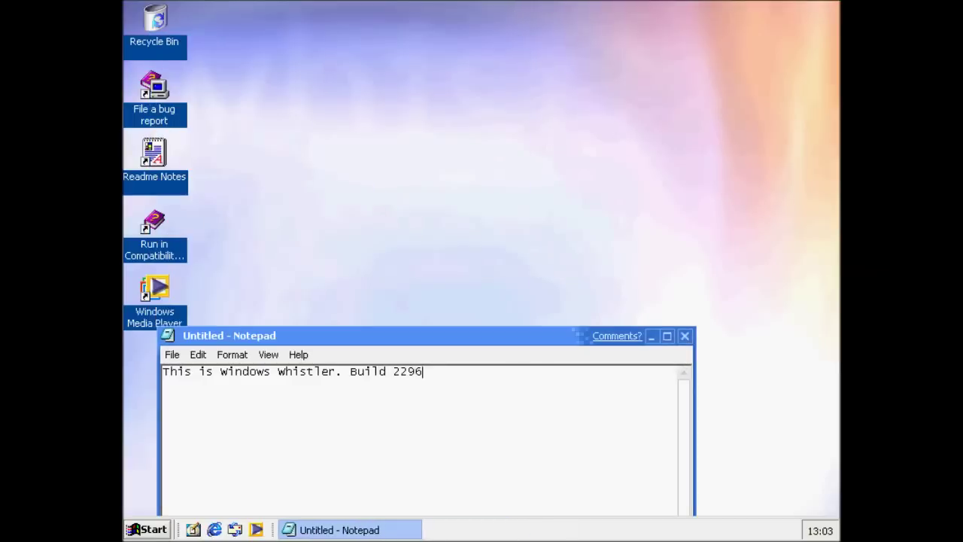
Launch the Internet program and choose manual connection setup through a local area network (LAN) in the Internet Connection Wizard
left_click(139, 529)
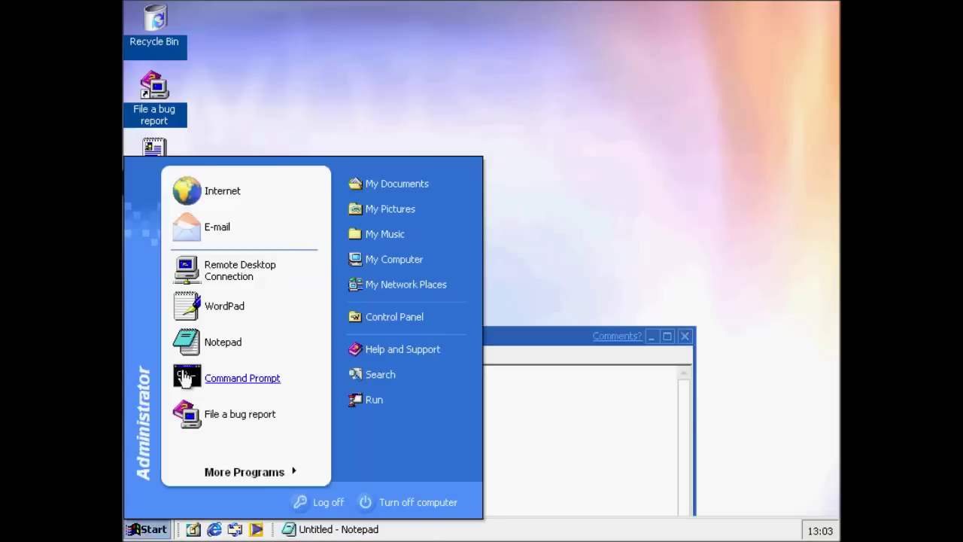
left_click(186, 189)
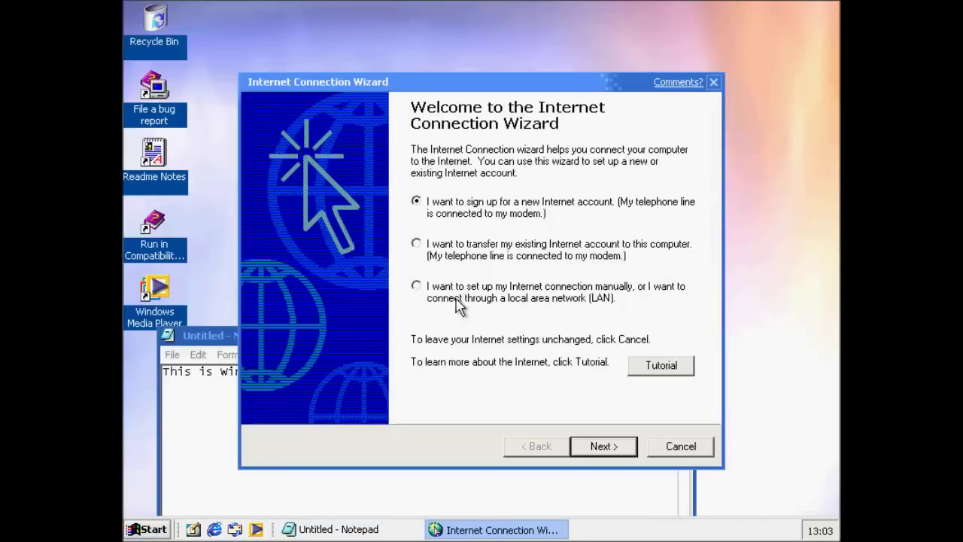
left_click(469, 297)
left_click(594, 451)
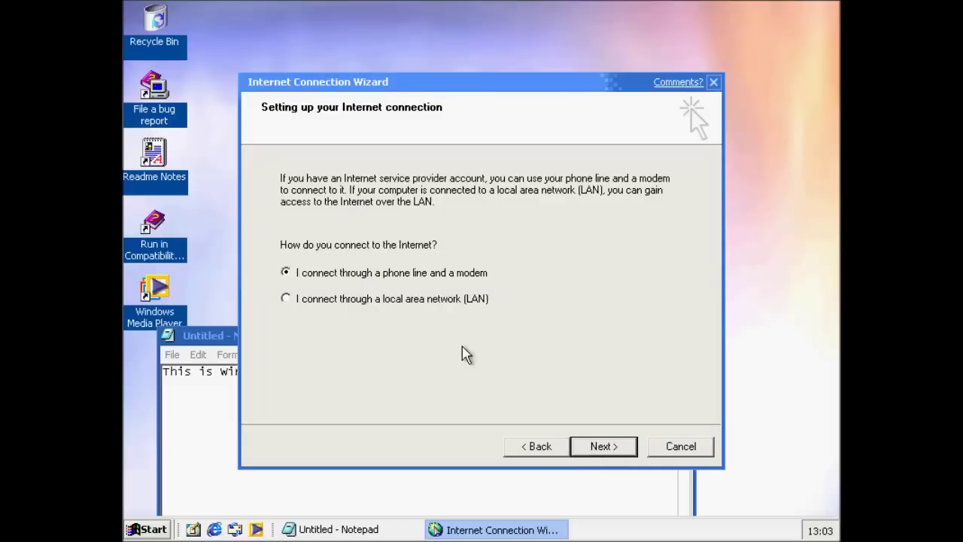
left_click(451, 309)
left_click(595, 446)
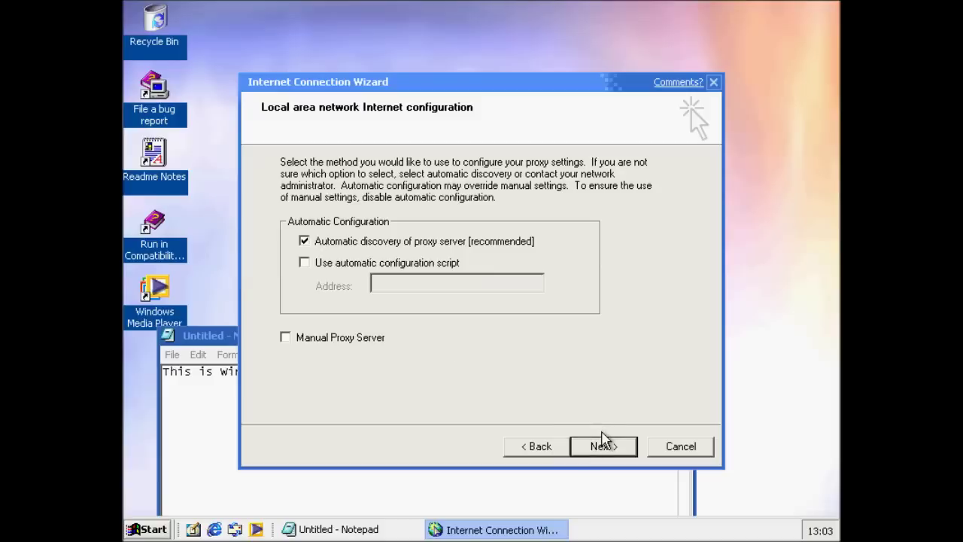
Keep automatic proxy server discovery, decline setting up an Internet mail account, and finish the connection wizard
left_click(608, 446)
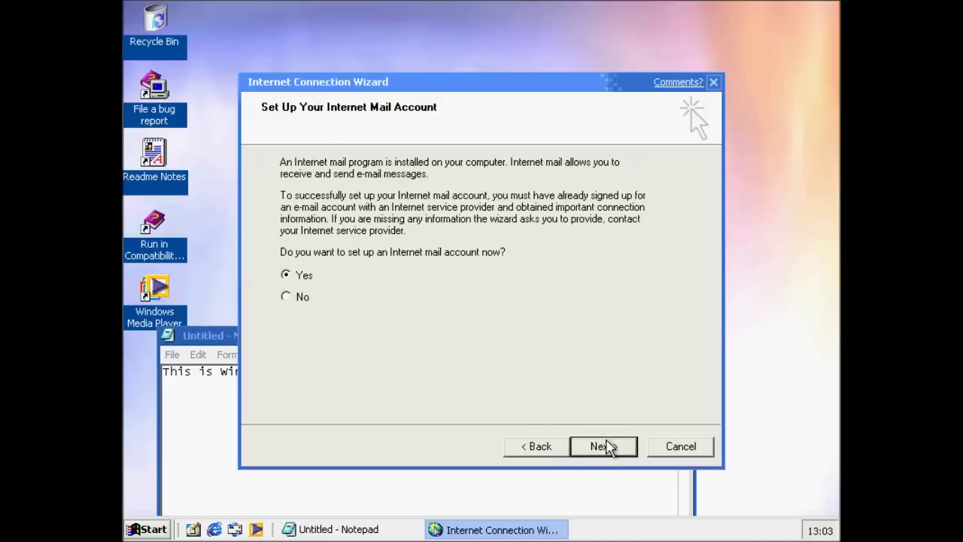
left_click(285, 296)
left_click(581, 451)
left_click(598, 451)
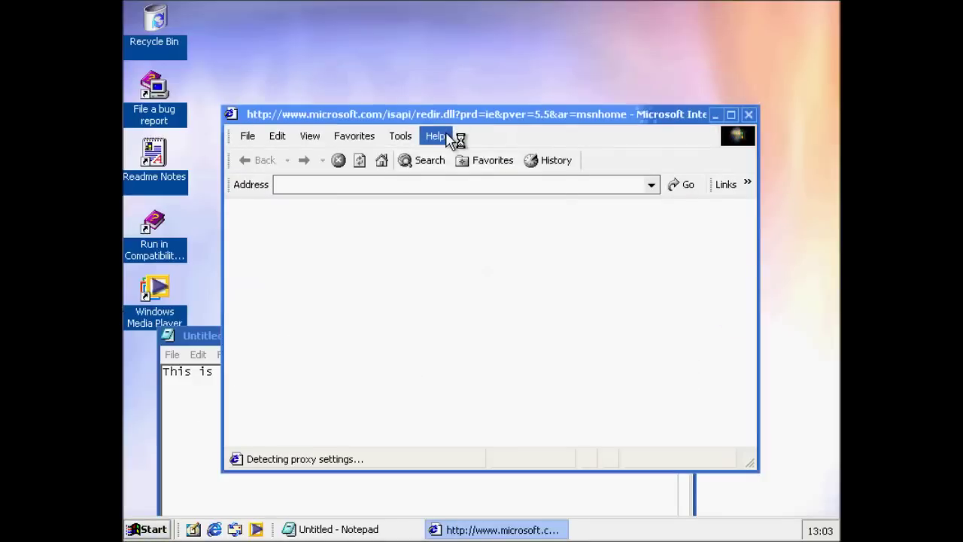
View the About Internet Explorer version information and close it
left_click(454, 139)
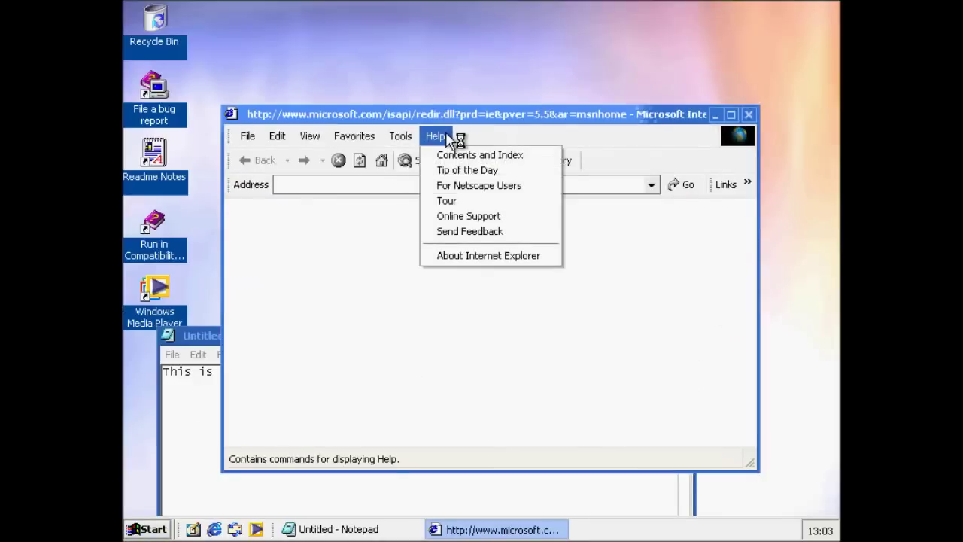
left_click(473, 259)
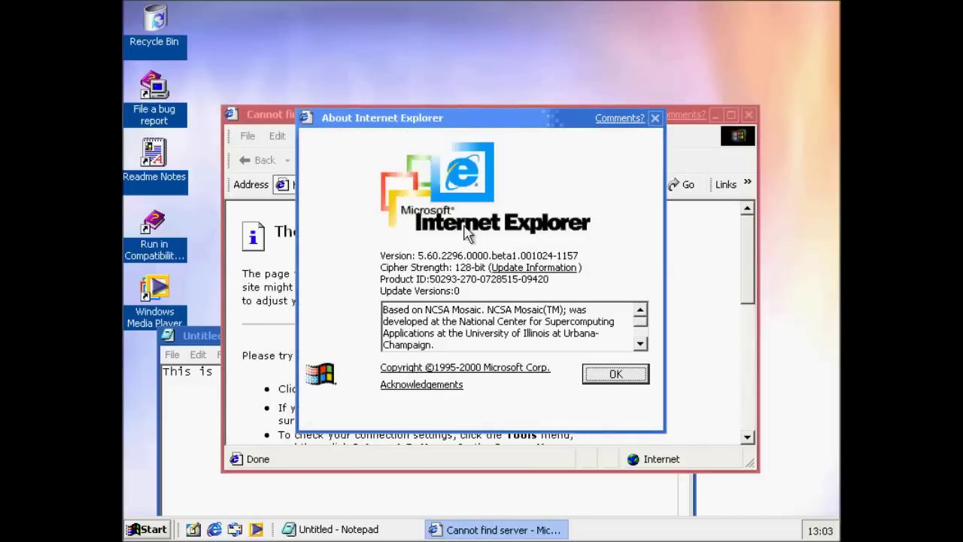
left_click(654, 118)
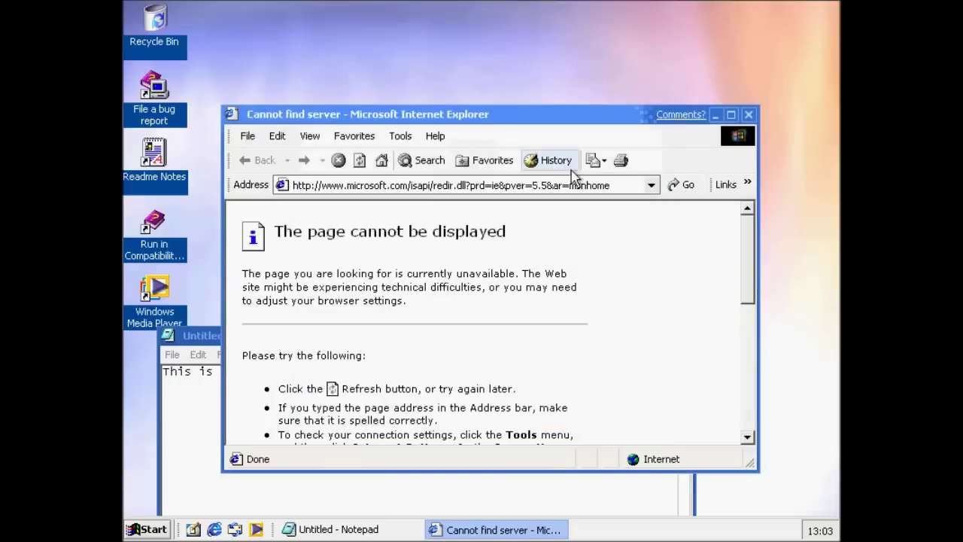
Go to bing.com in the browser
left_click(533, 190)
type("bing.com")
key("Return")
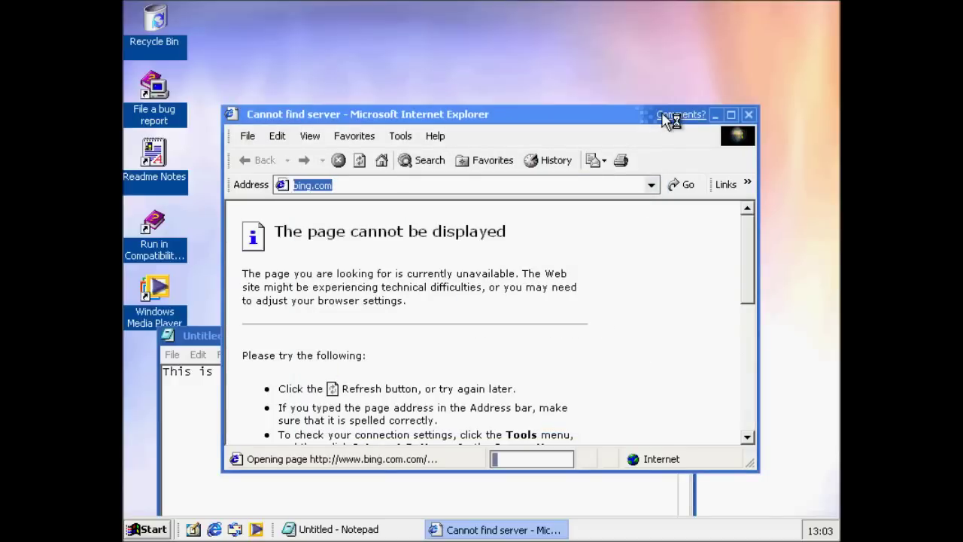
left_click(516, 309)
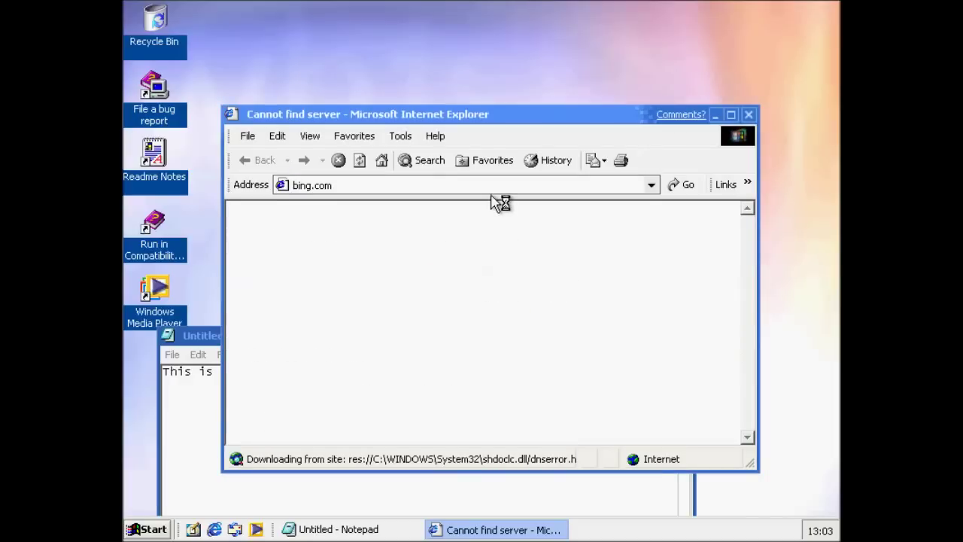
Close the browser and add the line "The internet does not work." to the Notepad notes
left_click(749, 115)
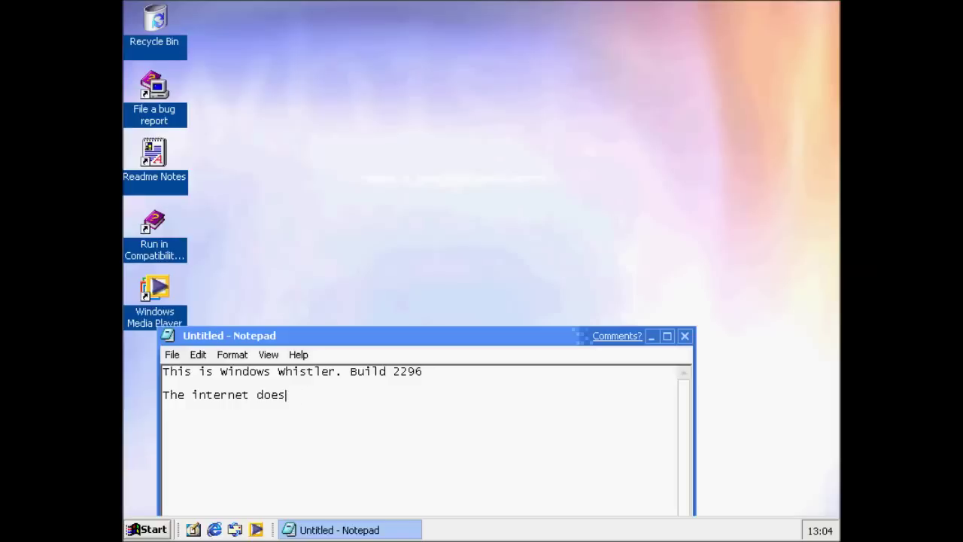
type("ork.")
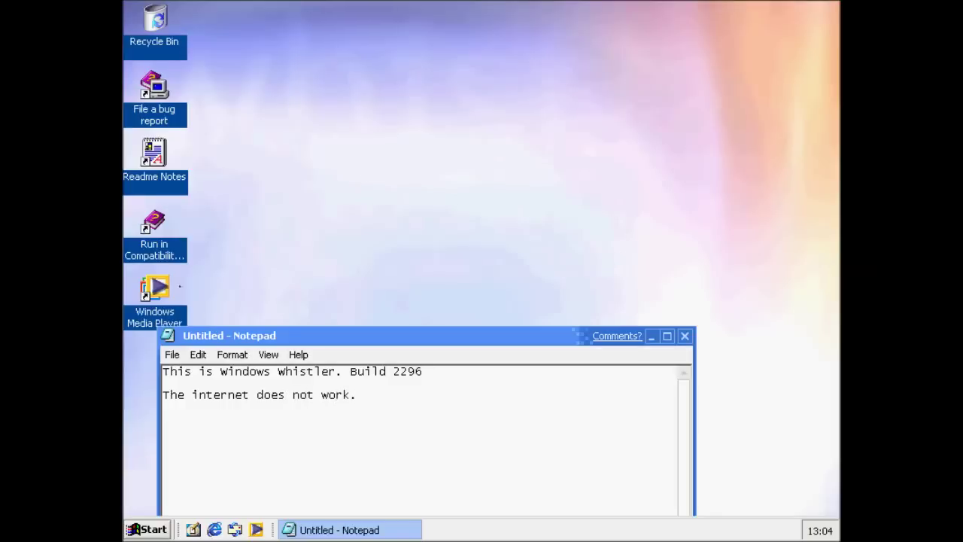
Open Windows Media Player, view its About version information and close that dialog
double_click(143, 314)
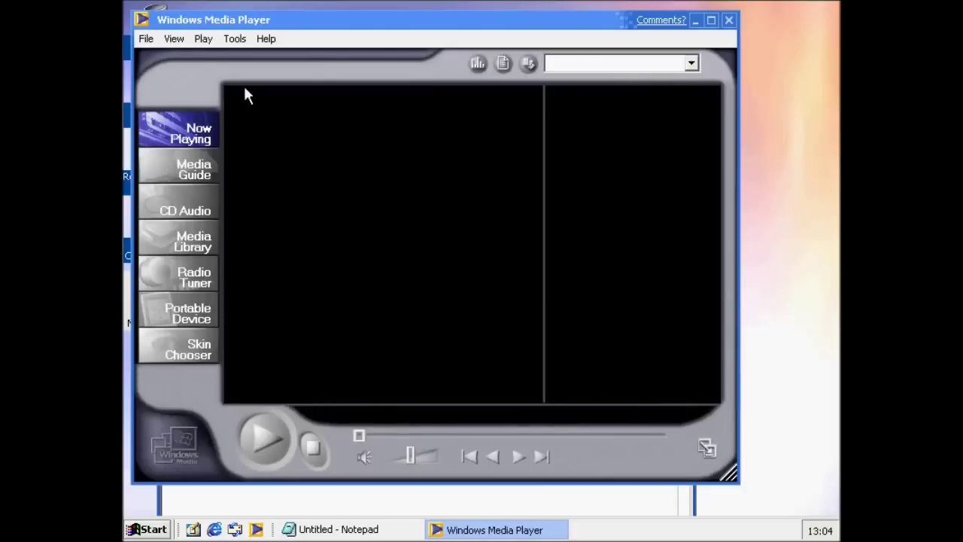
left_click(265, 39)
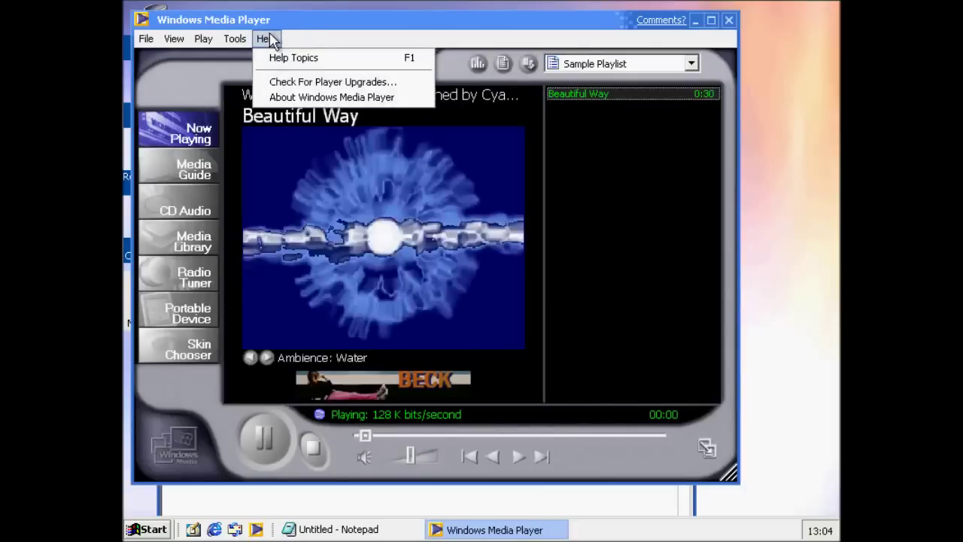
left_click(302, 96)
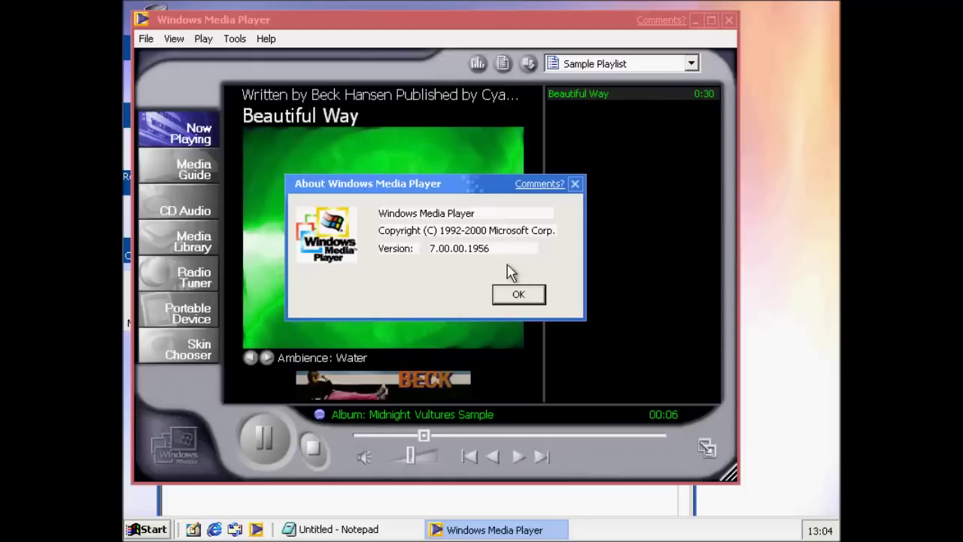
left_click(518, 298)
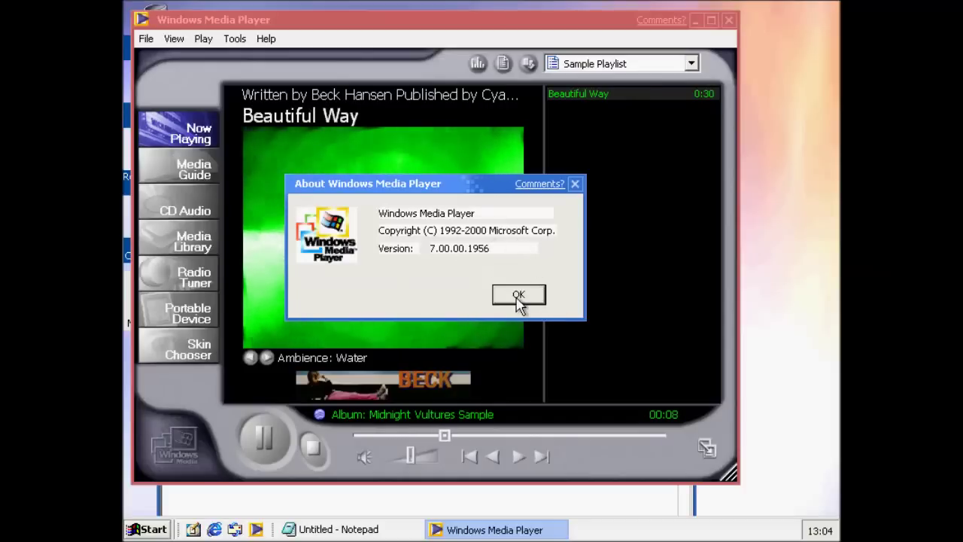
Add the lines "IE 5.6", "and Media Player 7 from Windows Me!" and "Even the same song." to the Notepad notes
left_click(408, 528)
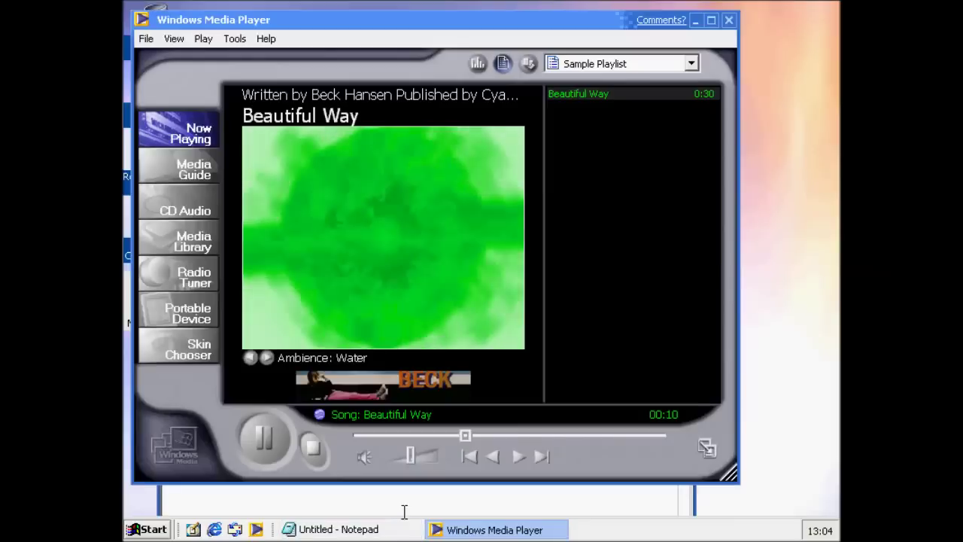
key("Return")
key("Return")
type("IE ")
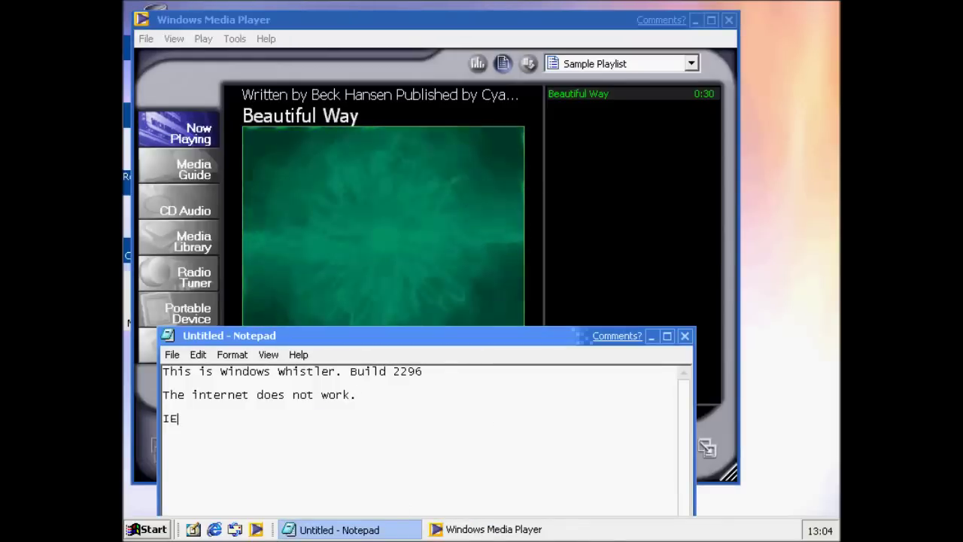
type("5.6")
key("Return")
type("and ")
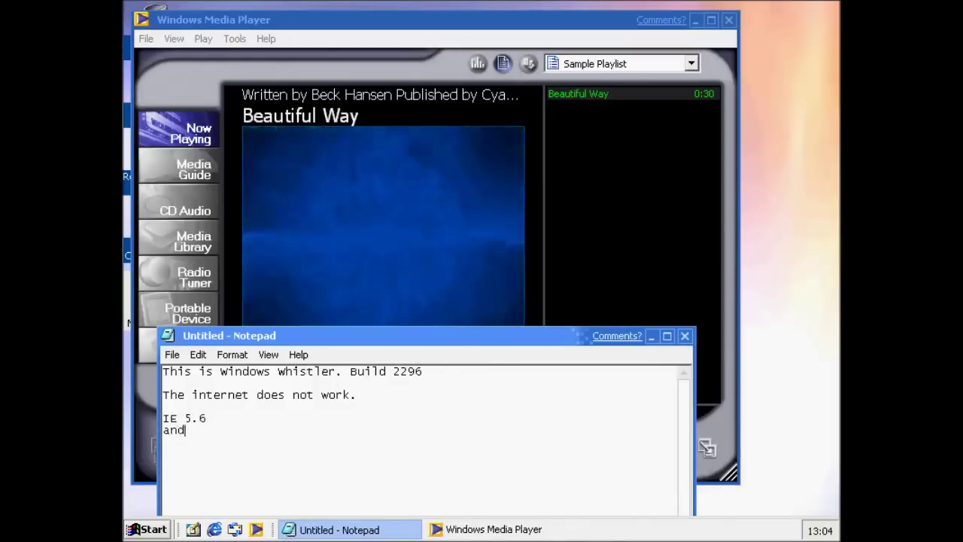
type("Media ")
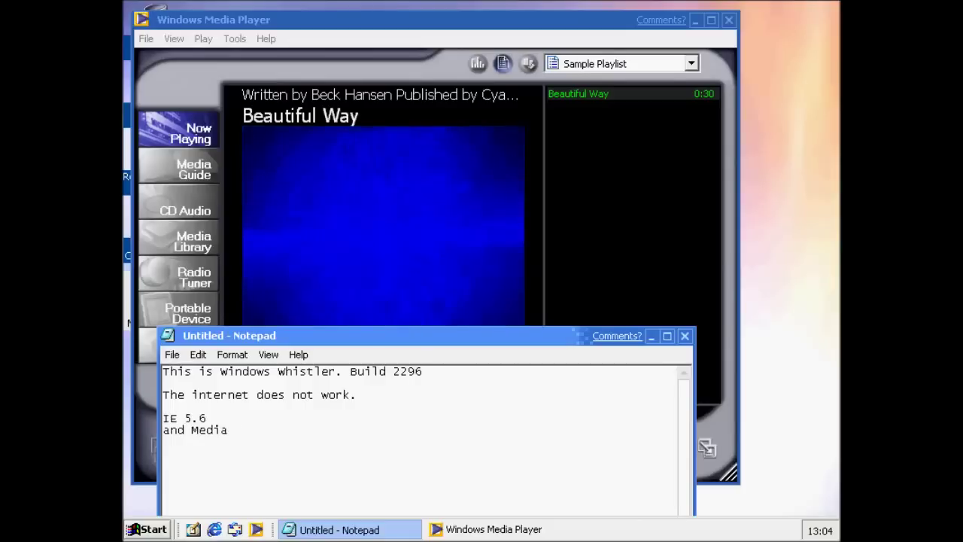
type("Player 7")
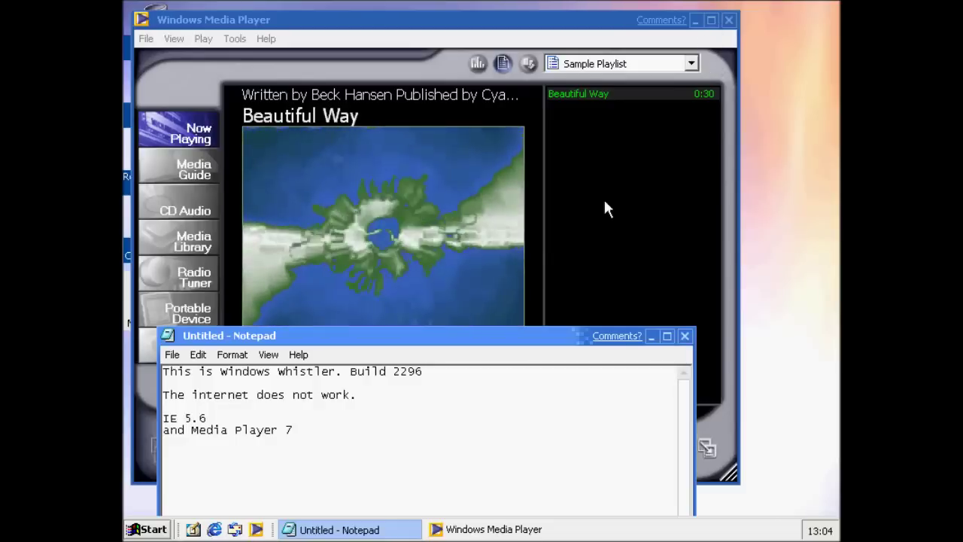
type(" from Wi")
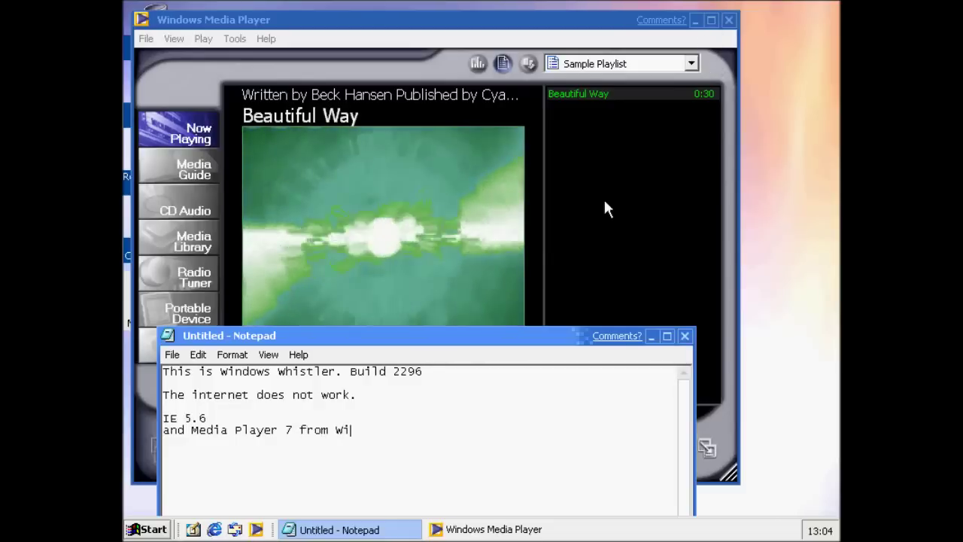
type("ndows Me!")
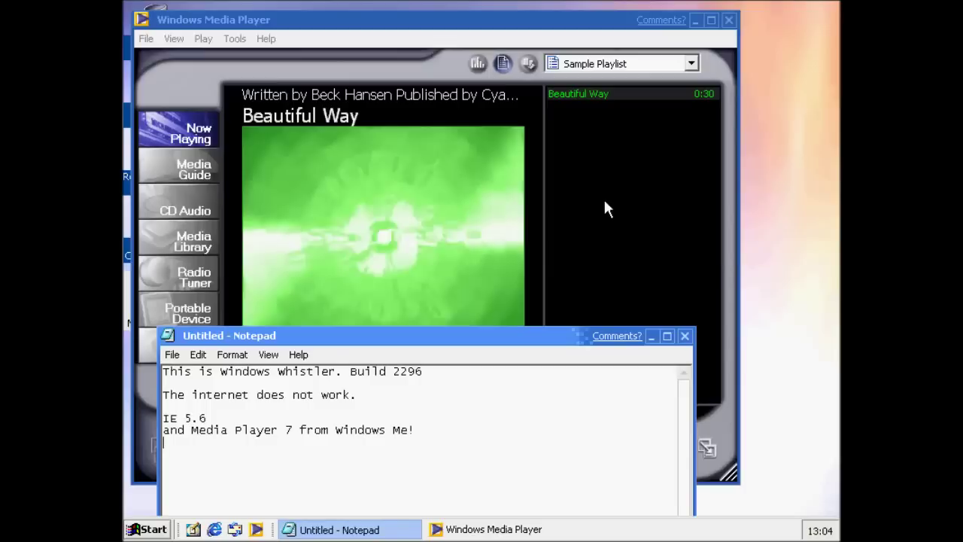
key("Return")
type("Even the ")
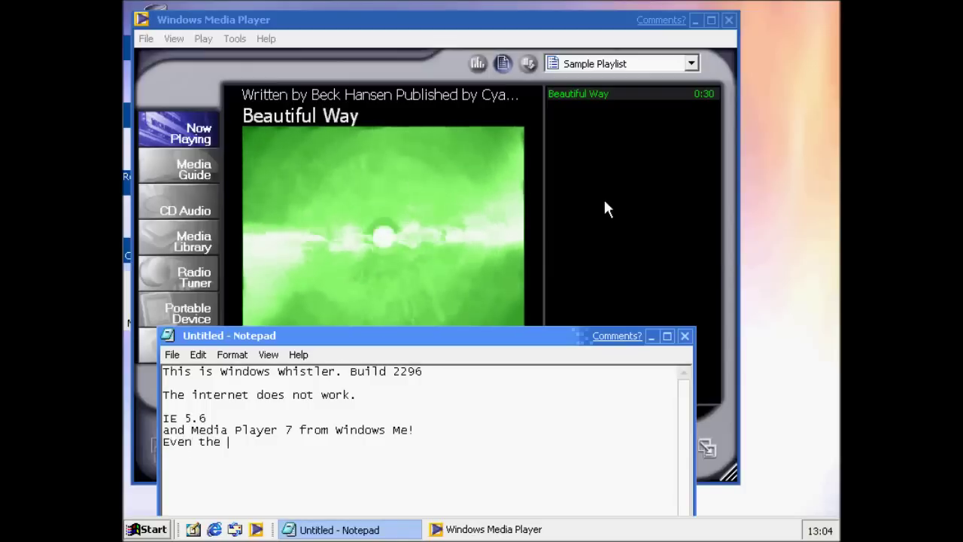
type("same song.")
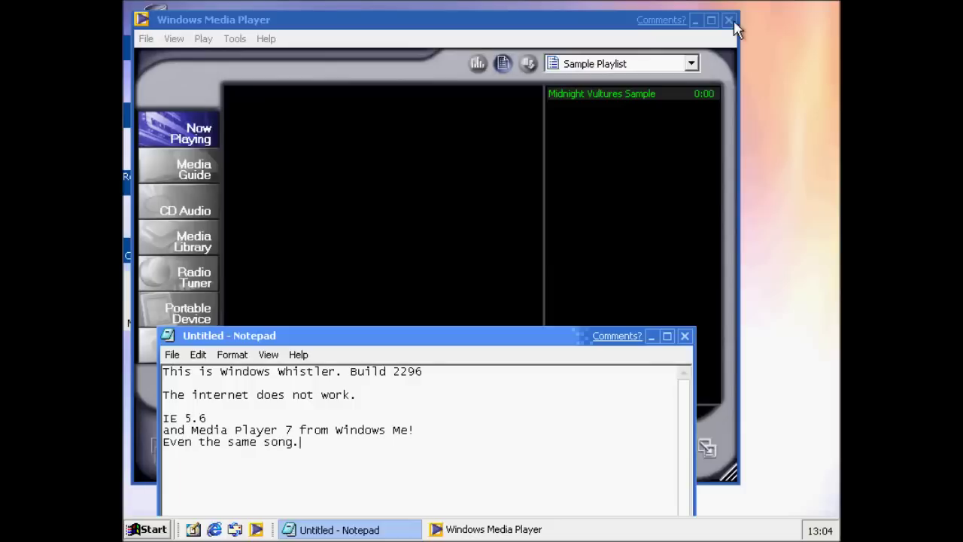
Dismiss the Windows Media Player comment form without submitting it, and replay the sample song before minimizing the player
left_click(665, 21)
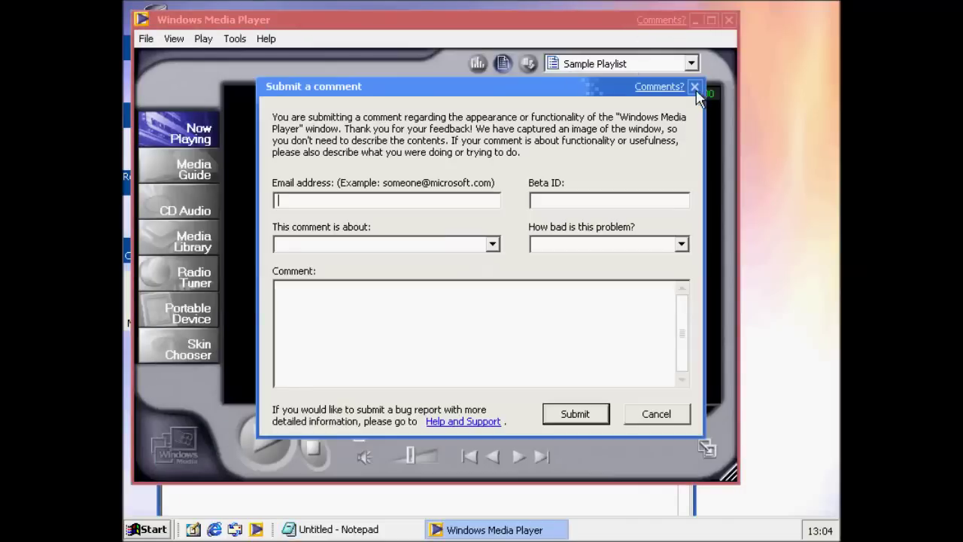
left_click(695, 87)
left_click(284, 448)
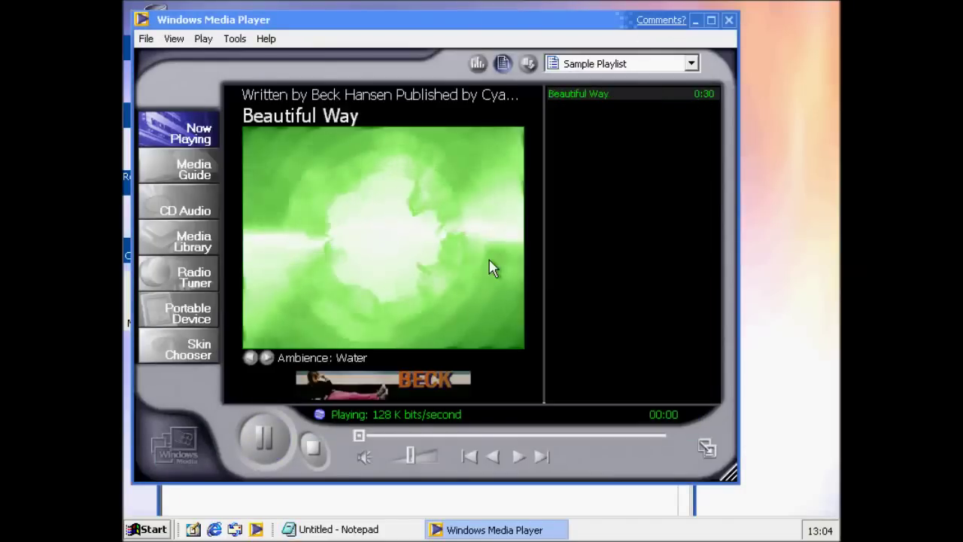
left_click(695, 21)
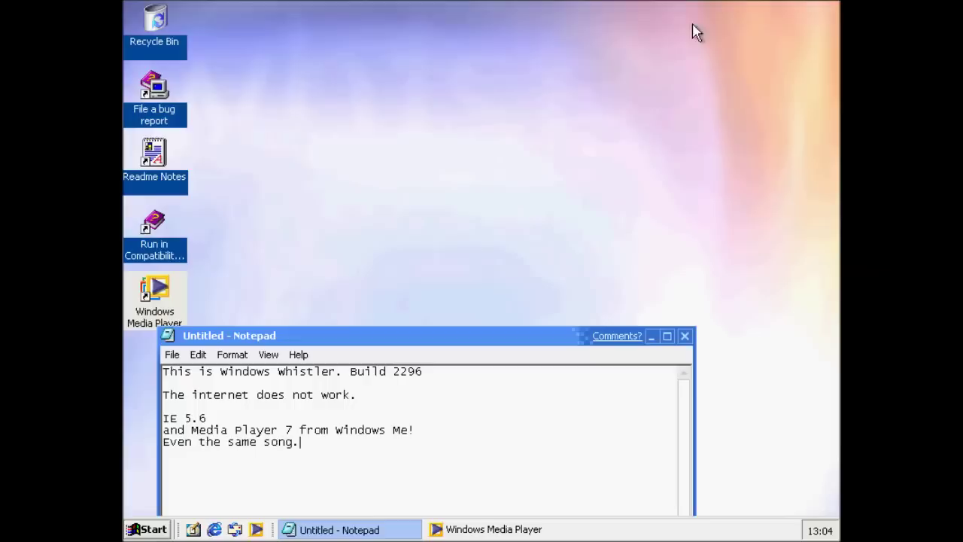
Open Command Prompt and check the Windows version with the ver command
left_click(146, 528)
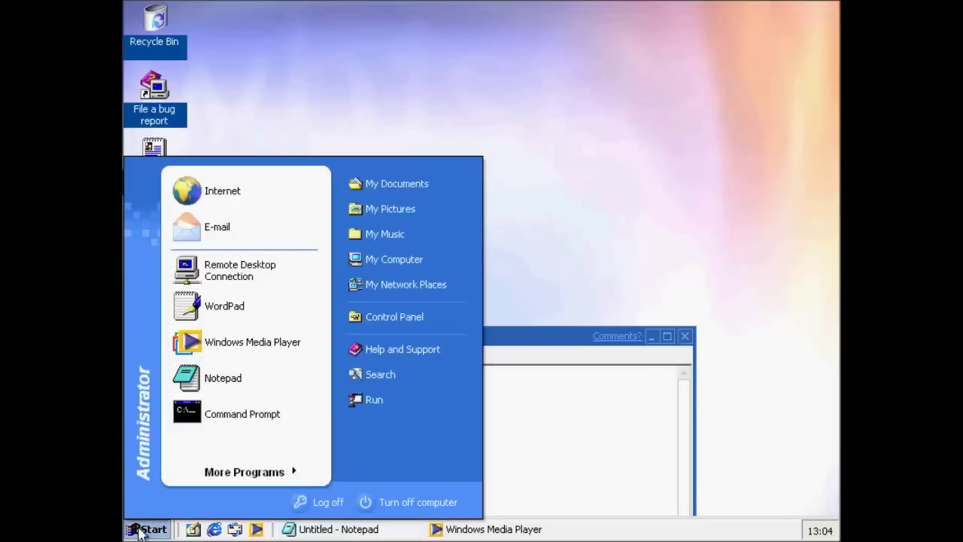
left_click(255, 425)
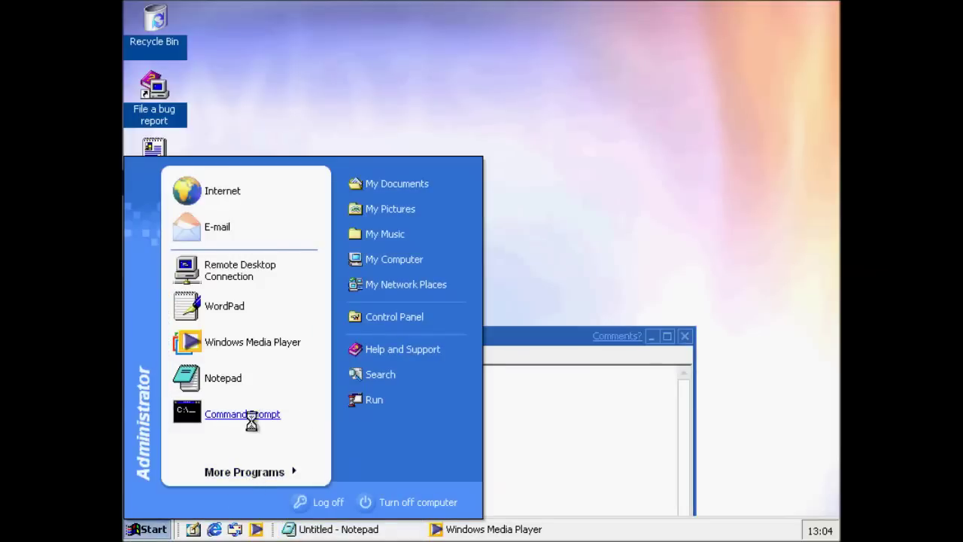
type("v")
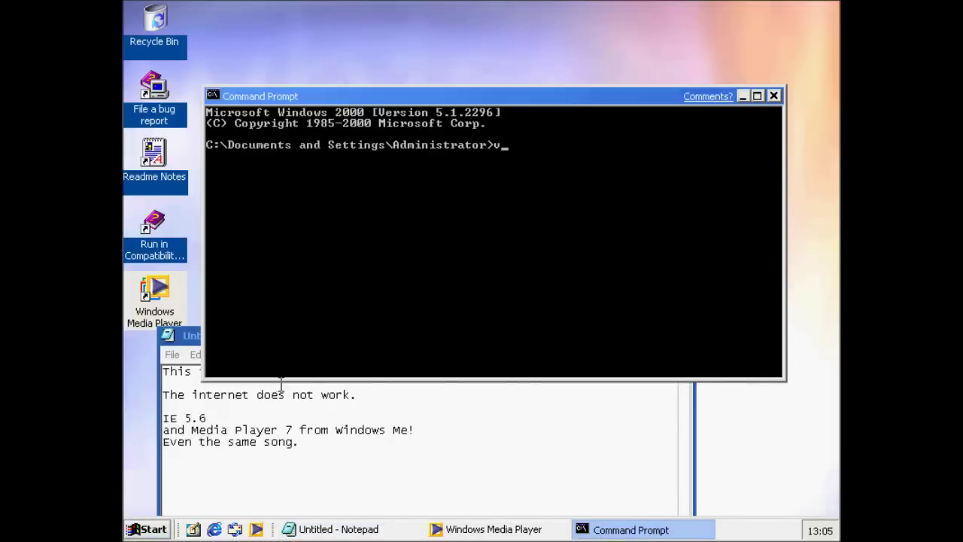
type("er")
key("Return")
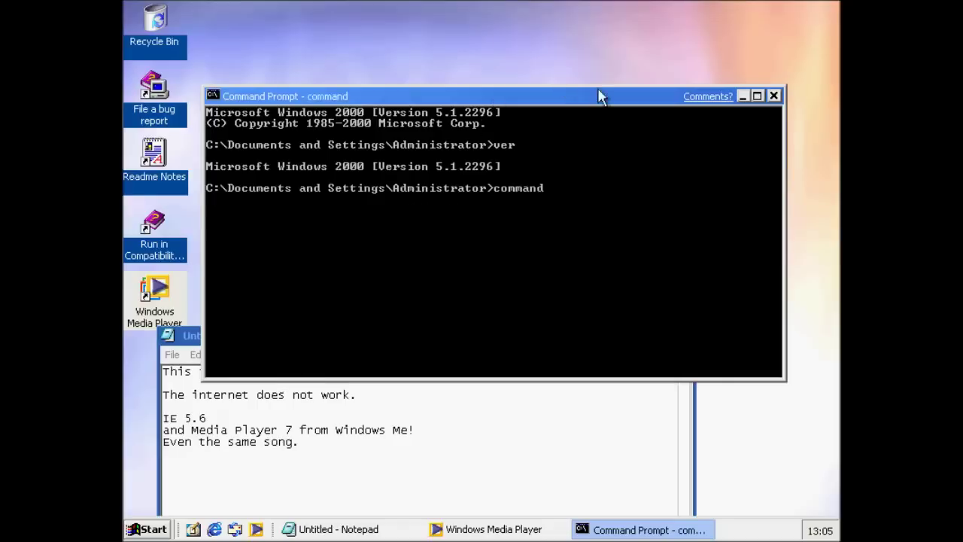
Run command in Command Prompt and close the window by ending the program immediately
type("command")
key("Return")
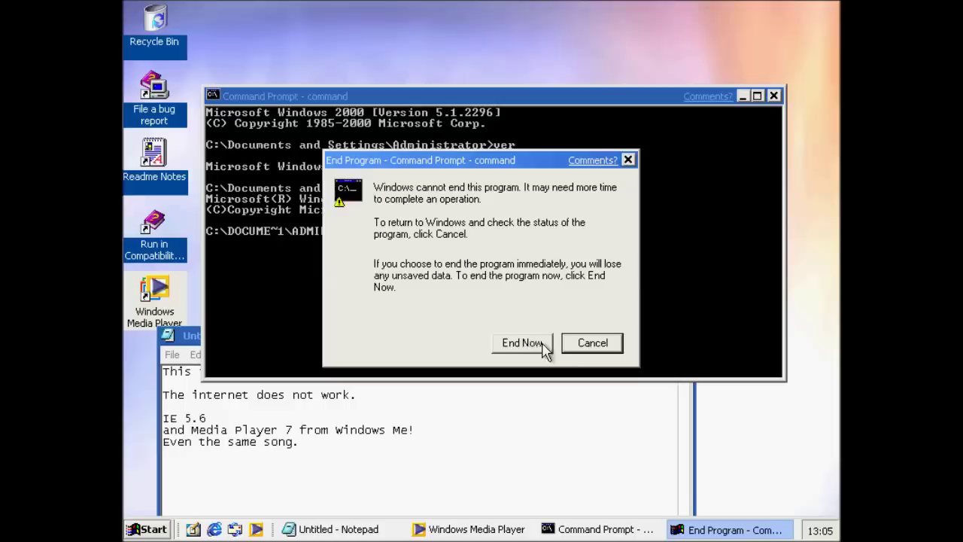
left_click(543, 344)
left_click(158, 46)
right_click(158, 47)
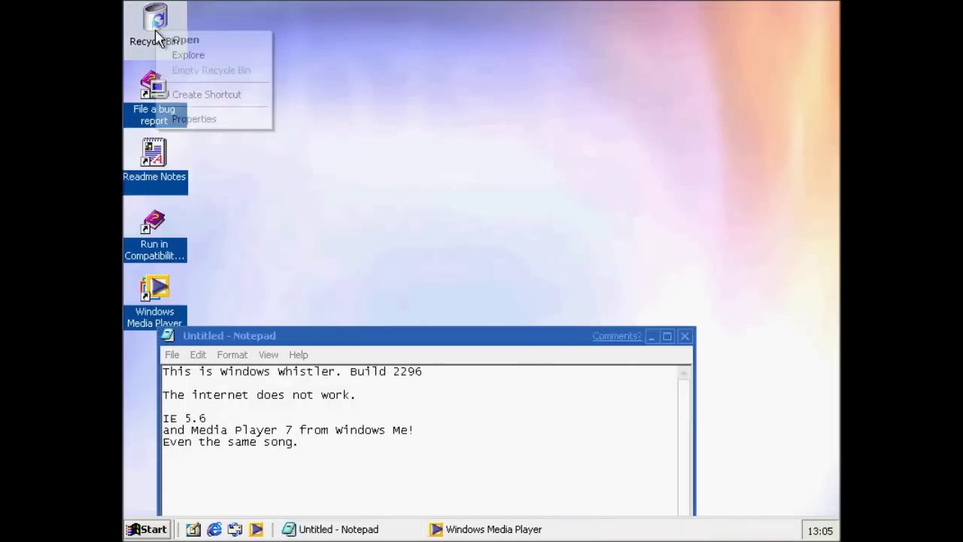
left_click(350, 172)
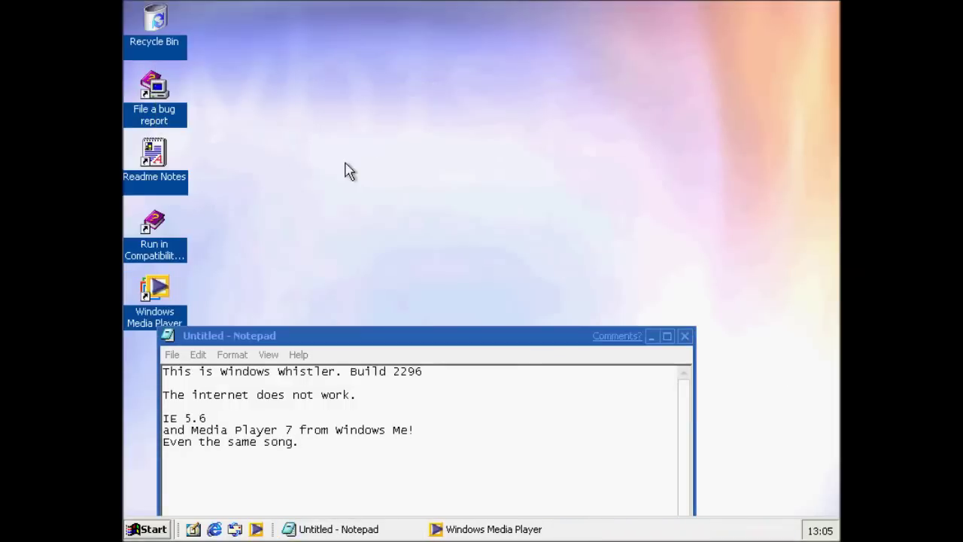
View the General, Computer Name, Hardware, Advanced and Remote pages of My Computer's System Properties, and close the dialog
left_click(146, 529)
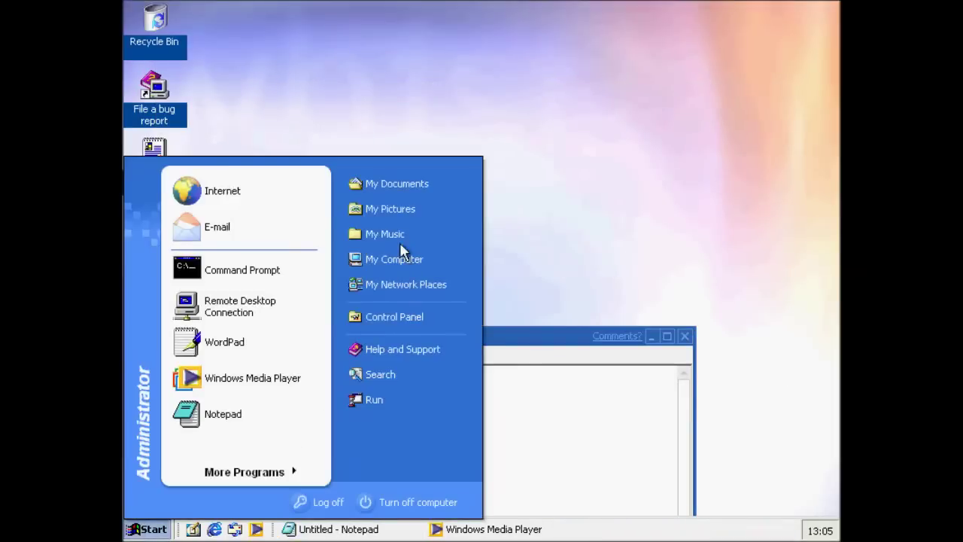
right_click(399, 262)
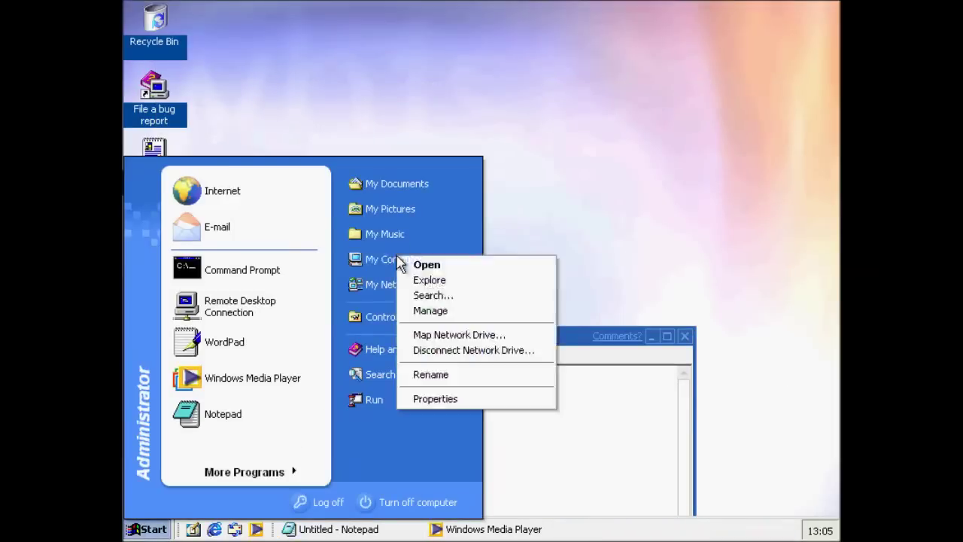
left_click(422, 399)
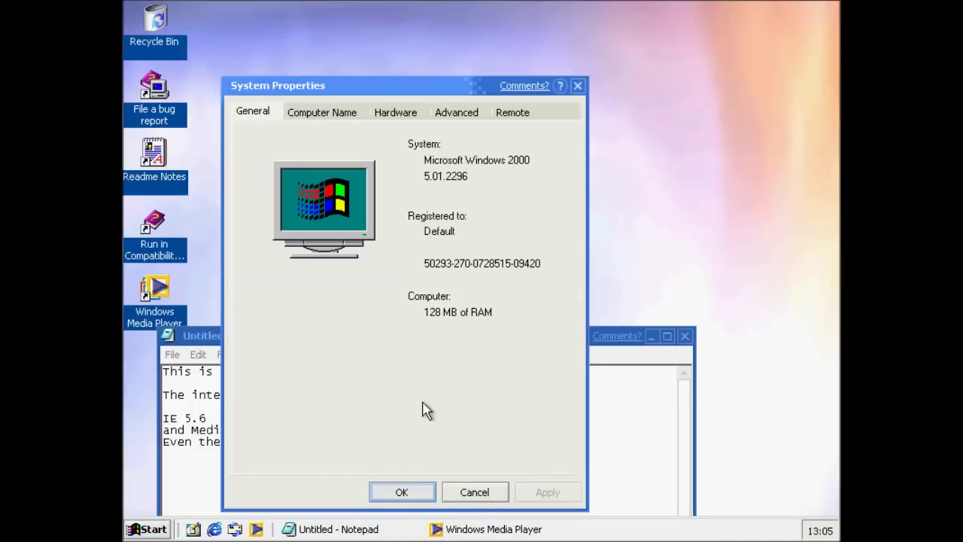
left_click(360, 116)
left_click(405, 117)
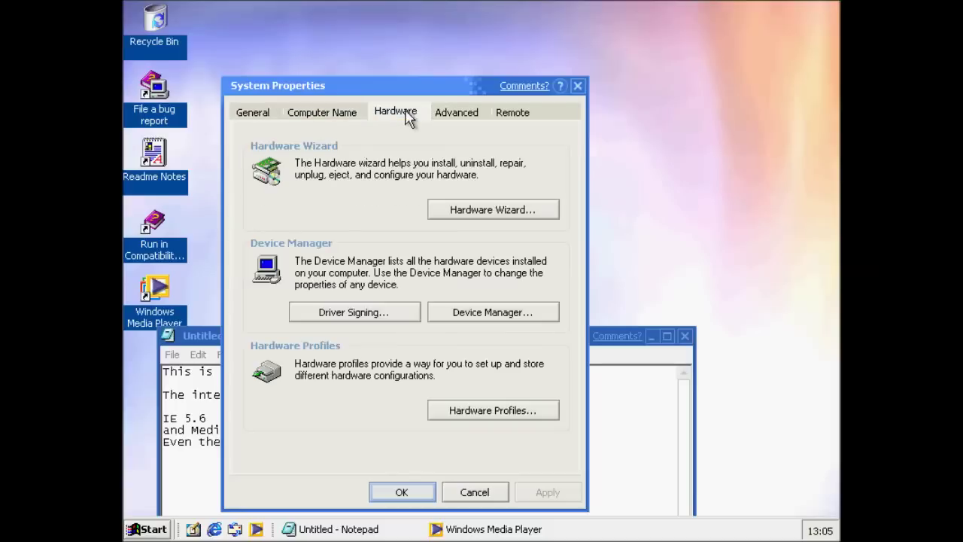
left_click(456, 114)
left_click(519, 112)
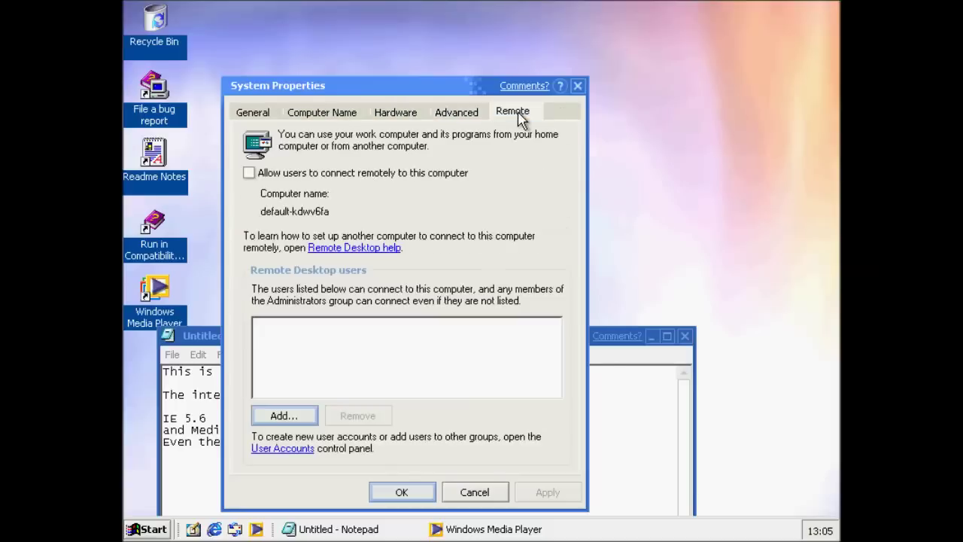
left_click(577, 86)
Open Remote Desktop Connection to view its connection dialog, and cancel it without connecting
left_click(150, 529)
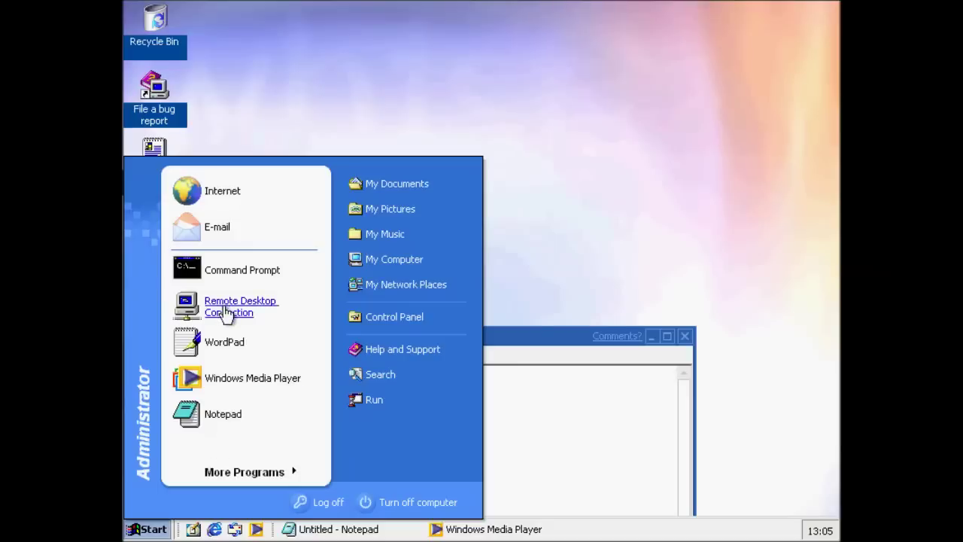
left_click(227, 314)
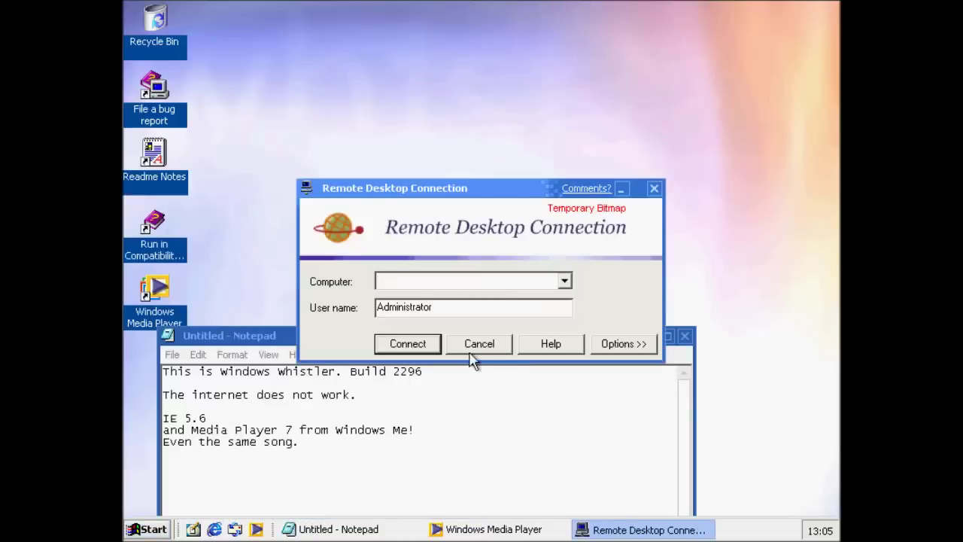
left_click(470, 347)
Open the E-mail program to view the Internet Connection Wizard, and exit the wizard without creating an account
left_click(151, 535)
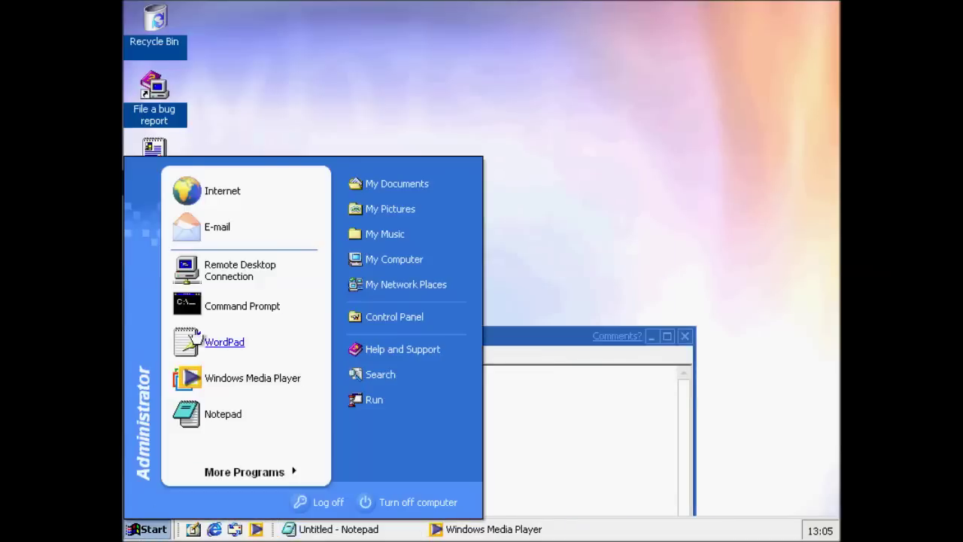
left_click(199, 224)
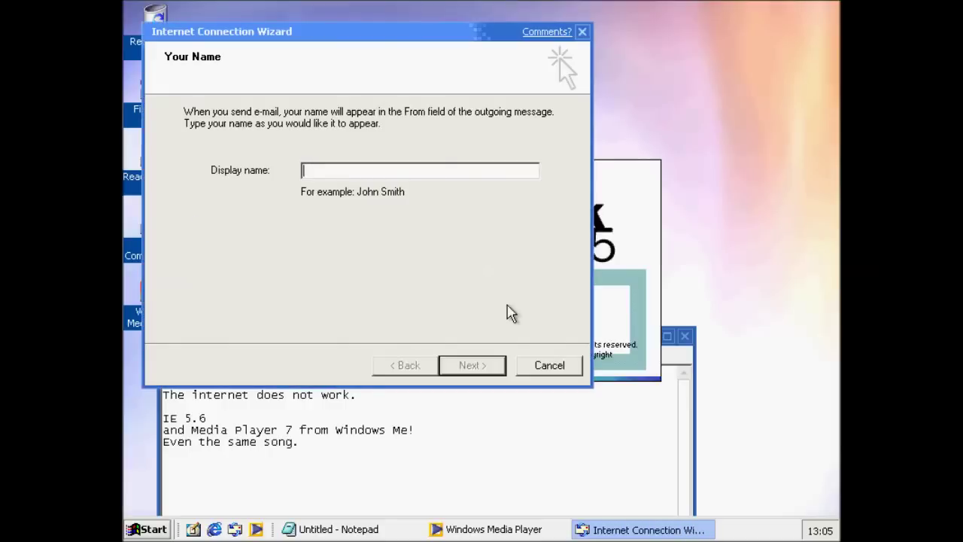
left_click(549, 364)
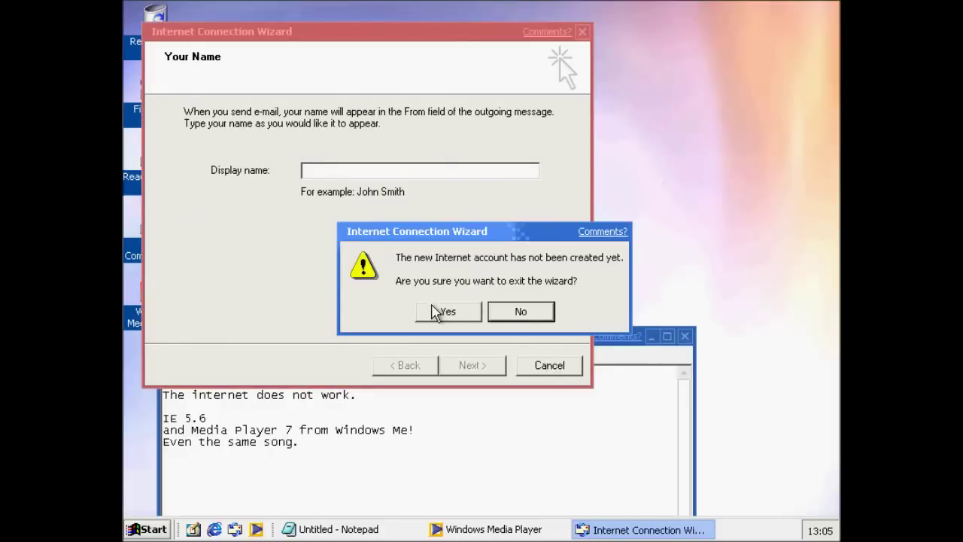
left_click(437, 311)
Launch Windows Movie Maker from the Accessories programs
left_click(151, 528)
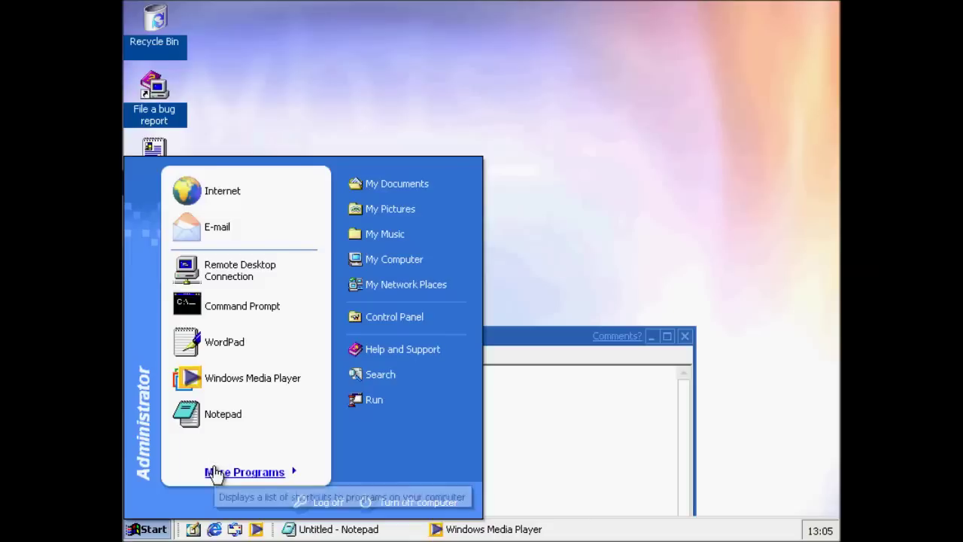
mouse_move(216, 472)
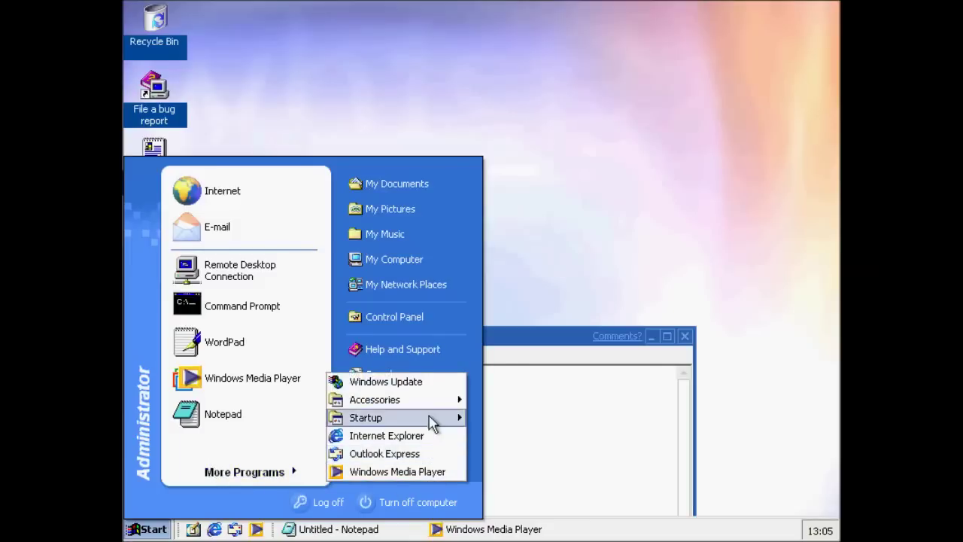
mouse_move(432, 422)
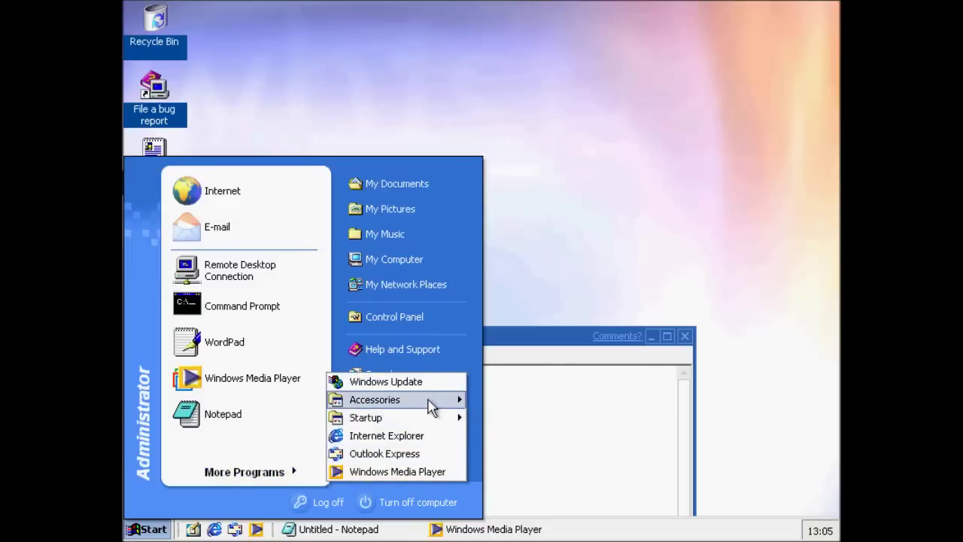
mouse_move(432, 406)
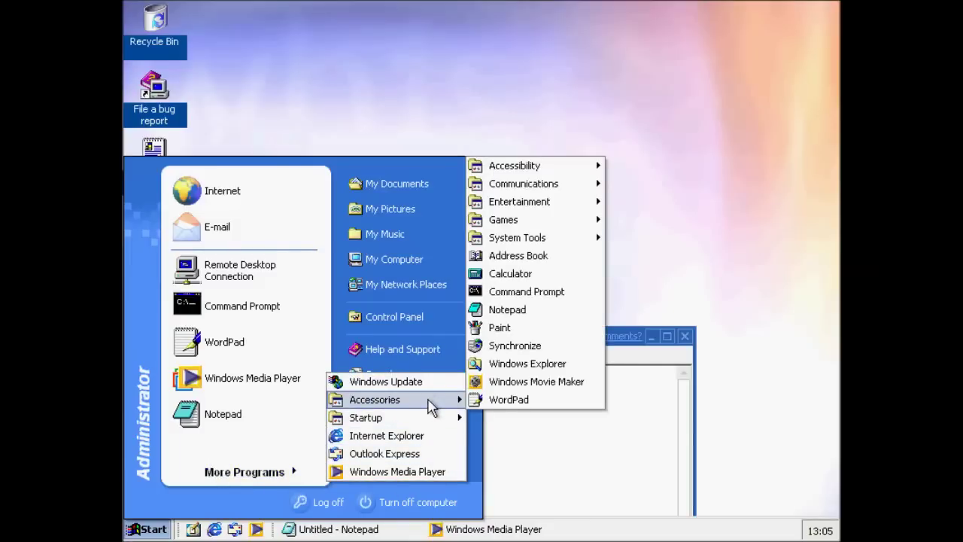
left_click(482, 383)
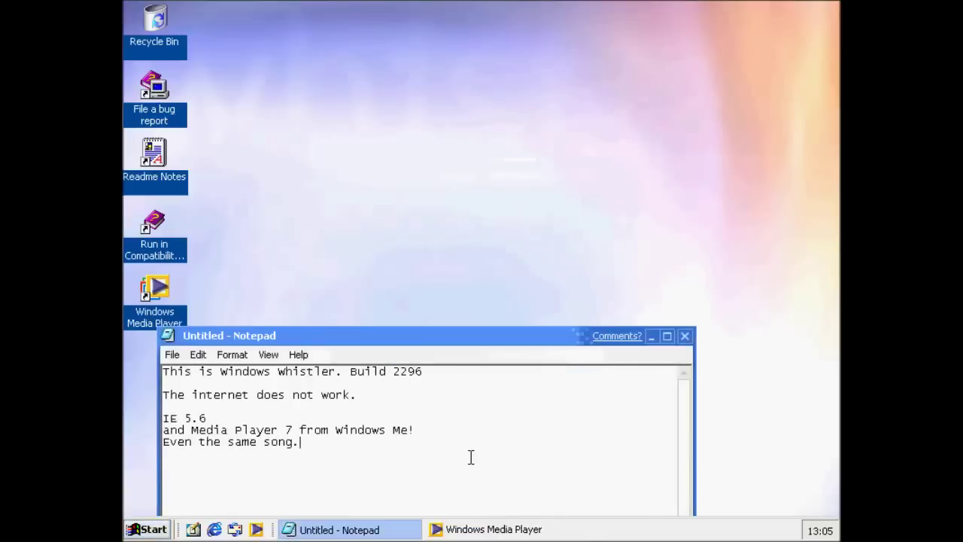
Add the lines "Windows Movie Maker!" and "From Windows ME" below the existing notes in Notepad
key("Return")
type("Windows Mo")
key("BackSpace")
type("ovie Maker! ")
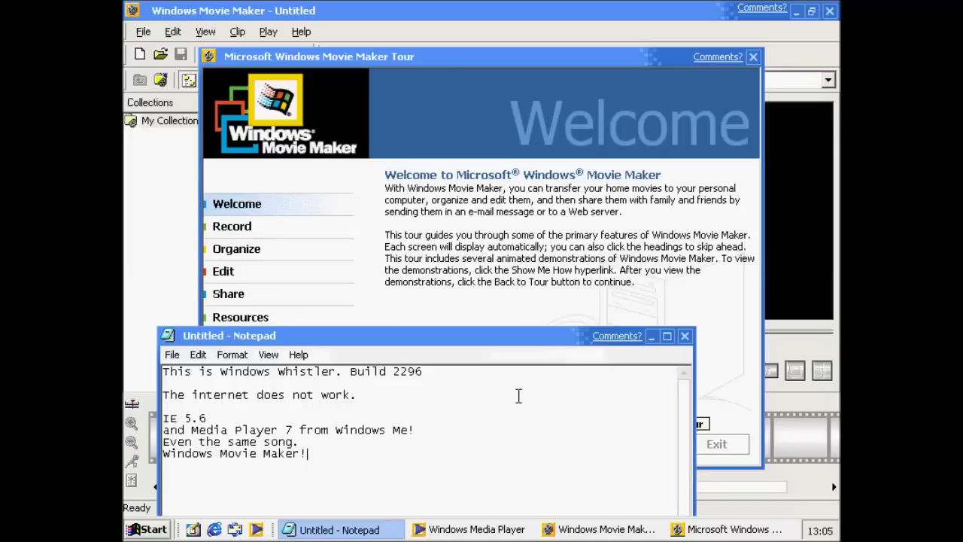
type("Fe")
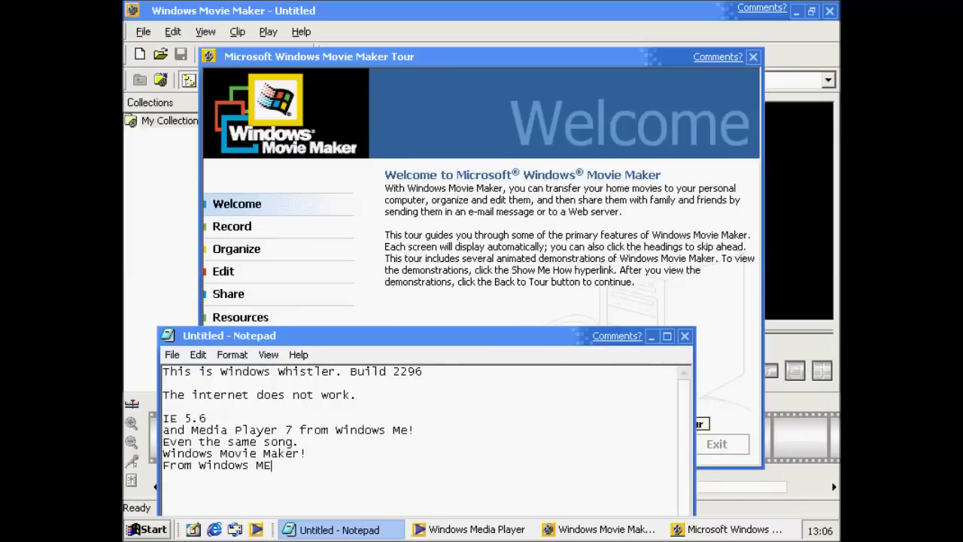
View the Record, Organize, Edit, Share and Resources pages of the Movie Maker tour, and minimize the main Movie Maker window
left_click(284, 233)
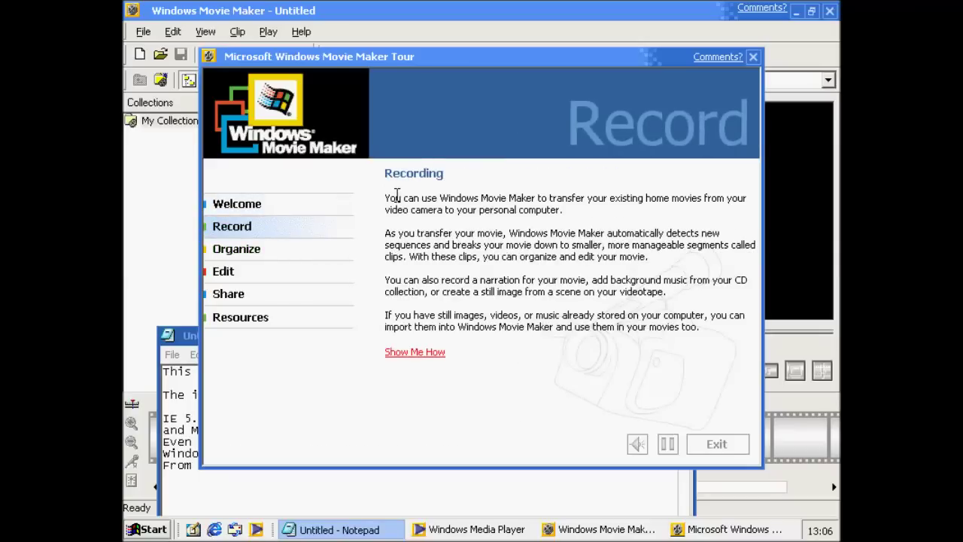
left_click(267, 251)
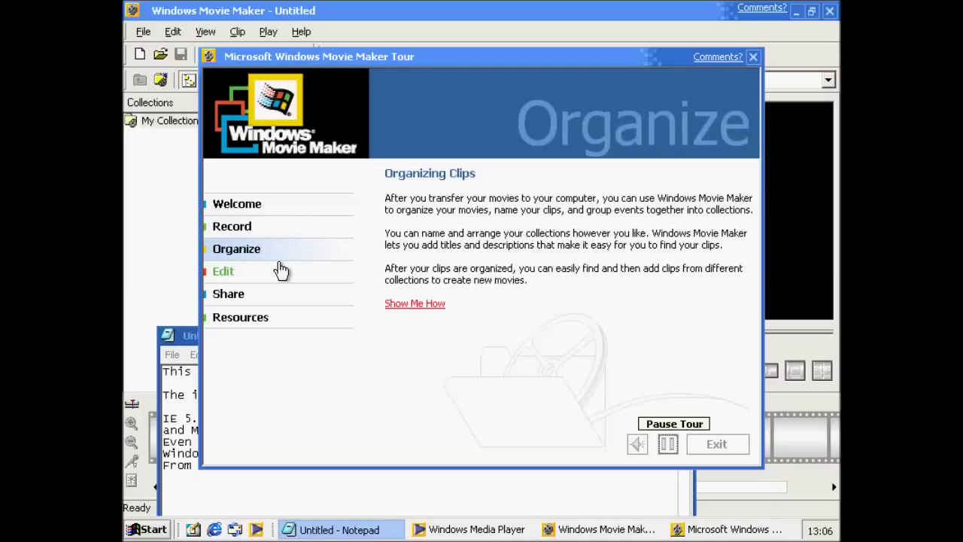
left_click(280, 271)
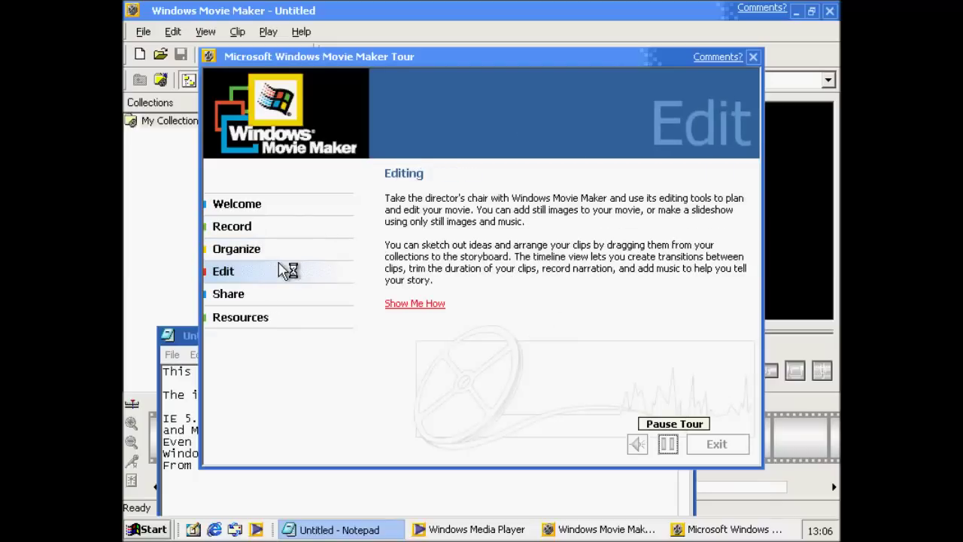
left_click(228, 295)
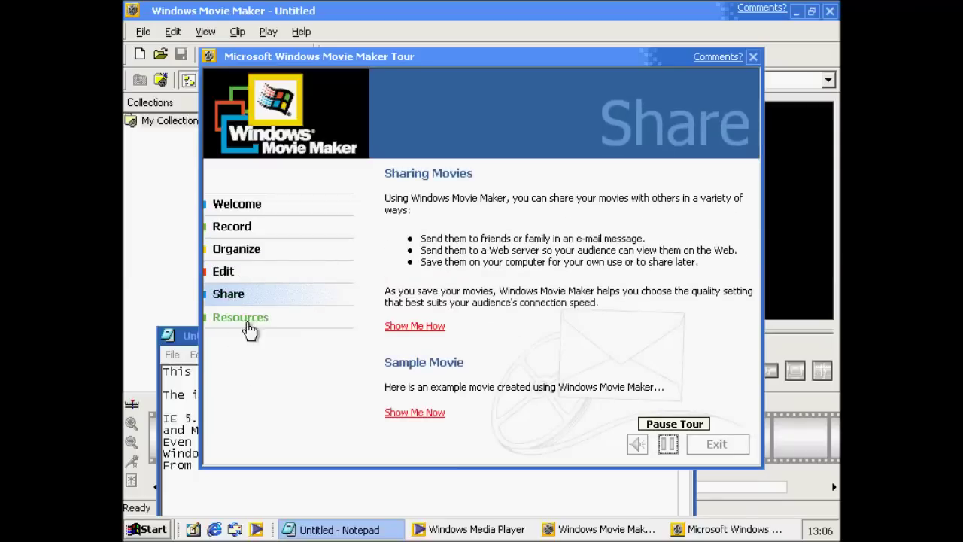
left_click(252, 321)
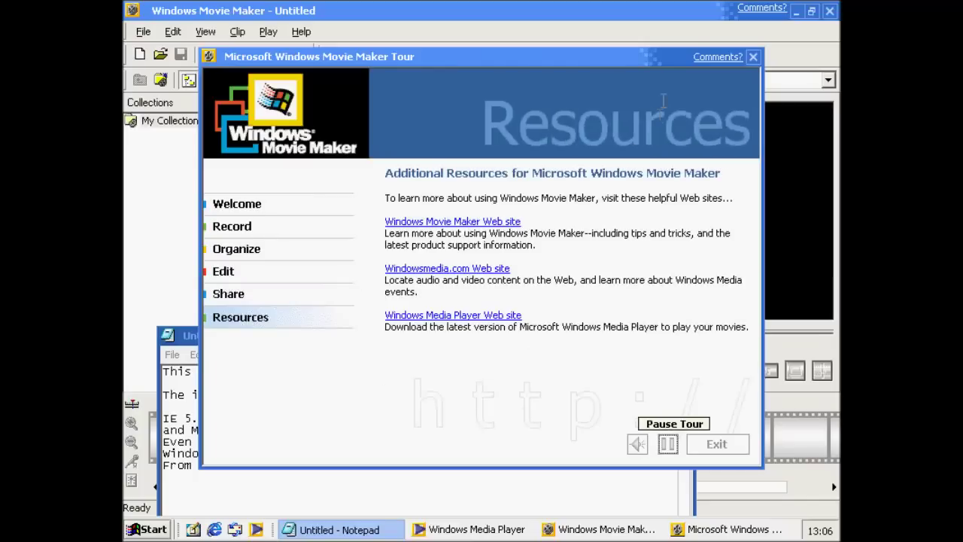
left_click(795, 12)
Open the C:\Windows folder with the Run command and show its entire contents
left_click(151, 528)
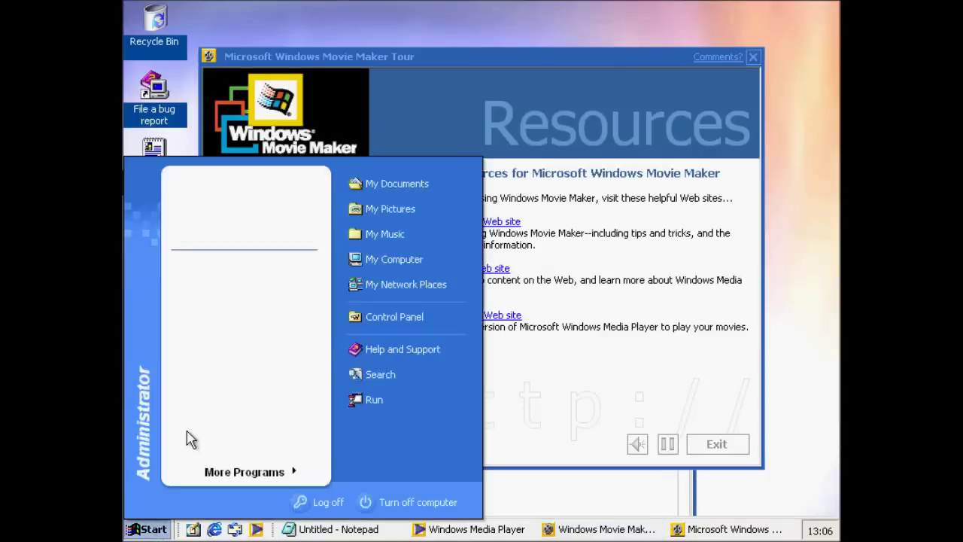
left_click(369, 401)
type("C:\\Windows")
key("Return")
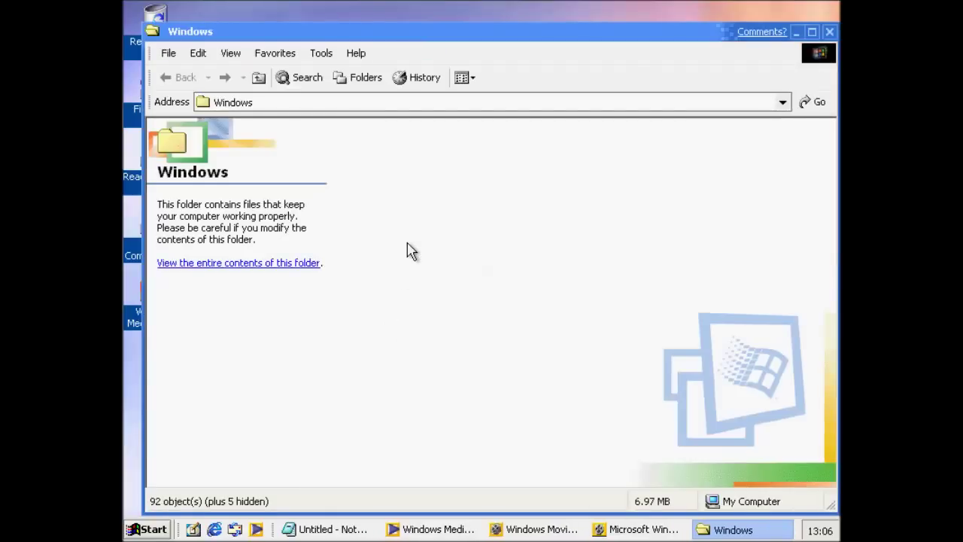
left_click(304, 263)
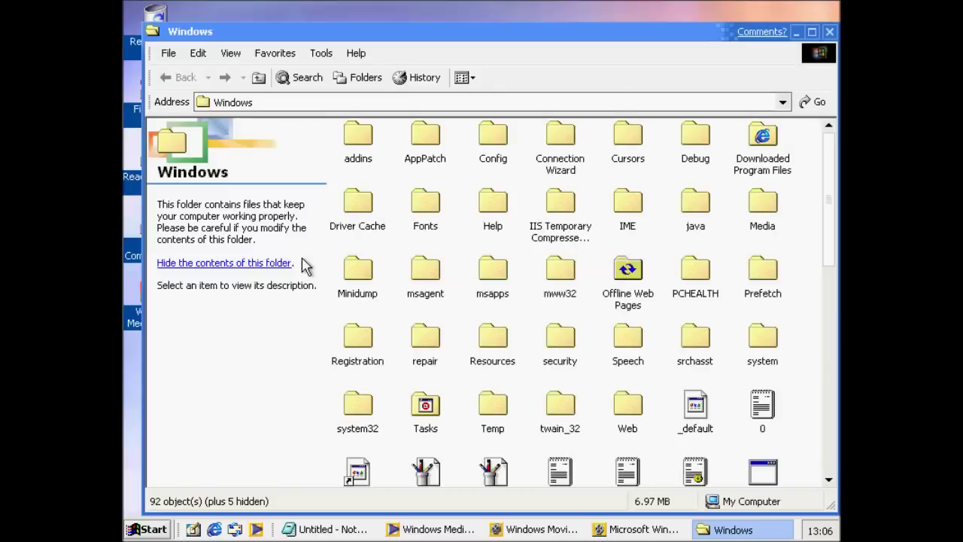
Browse the folders and files in the Windows folder down to the end of the list
left_click(389, 308)
key("Down")
key("Down")
key("Down")
key("Down")
key("Down")
key("Down")
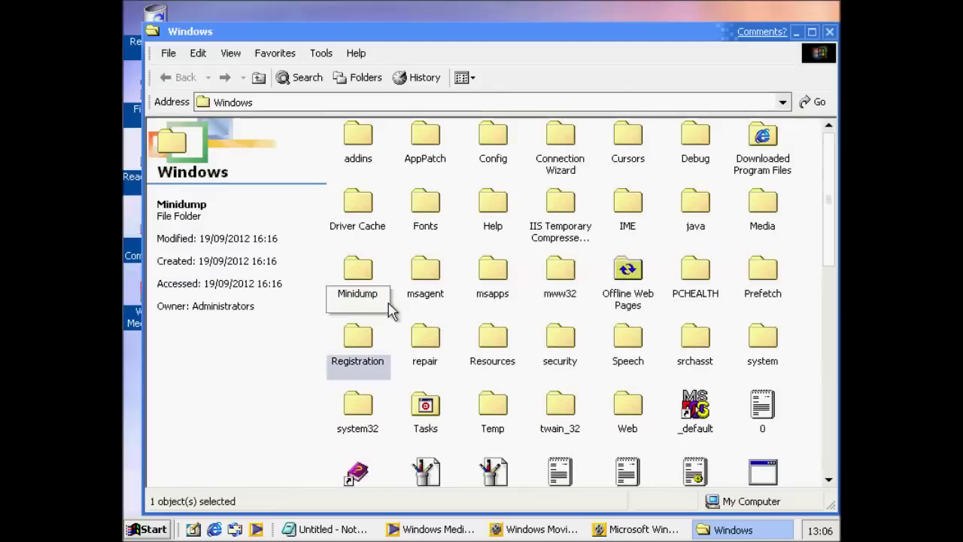
key("Down")
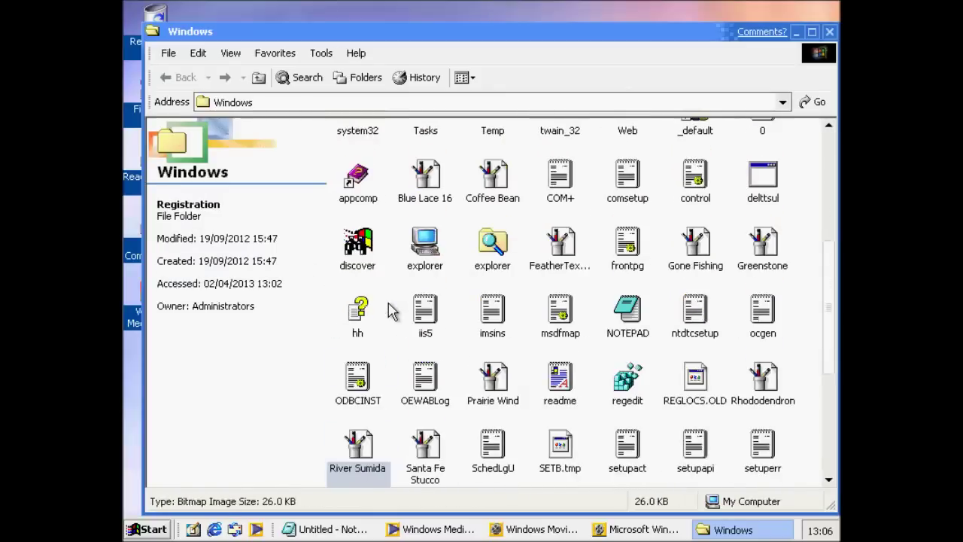
key("Right")
key("Right")
key("Right")
key("Right")
key("Right")
key("Right")
key("Down")
key("Down")
key("Down")
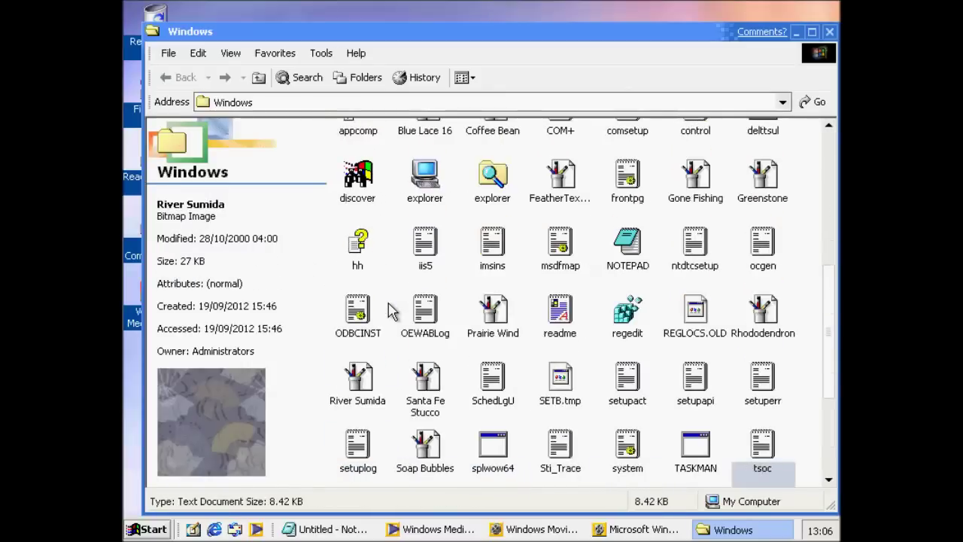
Open the desktop's Display Properties, go through the available backgrounds, and apply the Windows 2000 background
right_click(798, 15)
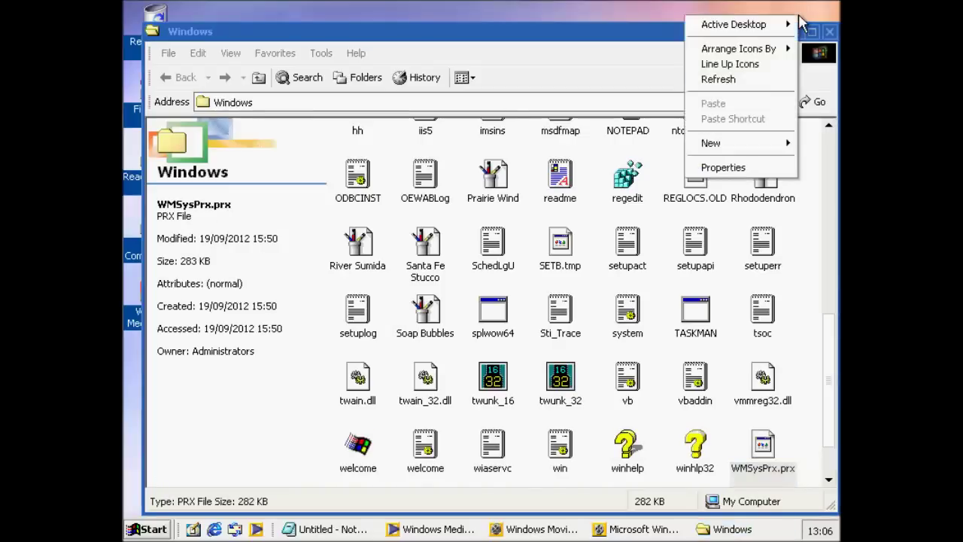
left_click(728, 174)
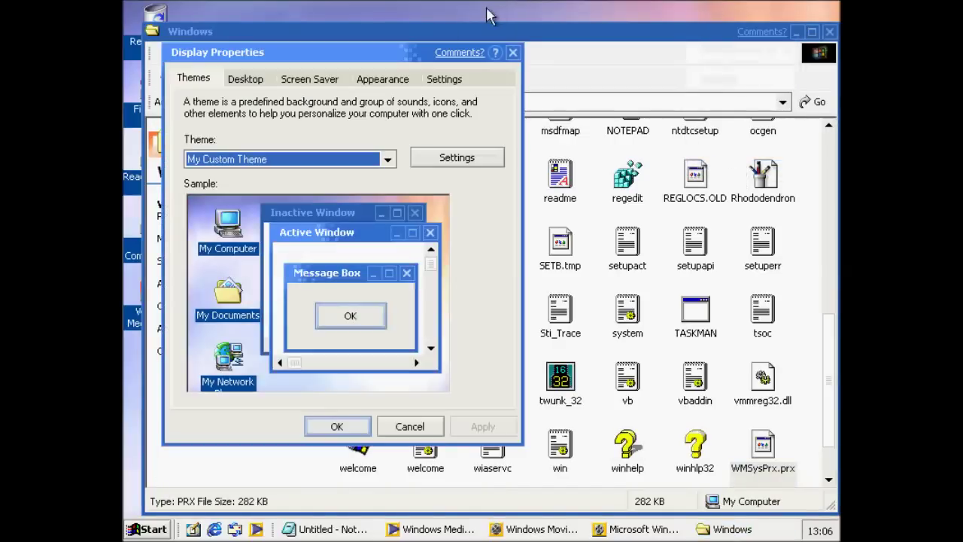
left_click(243, 85)
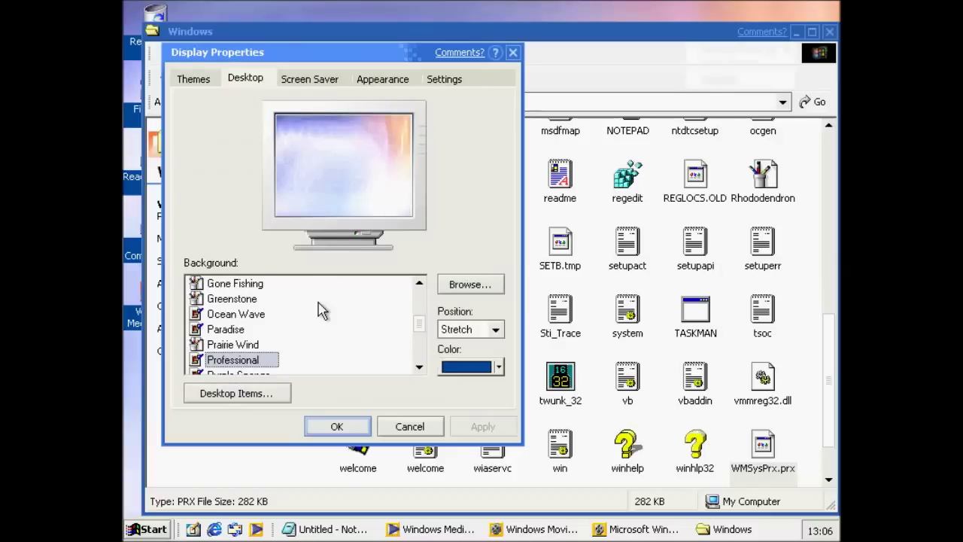
key("Down")
key("Down")
key("Down")
key("Down")
key("Down")
key("Down")
key("Down")
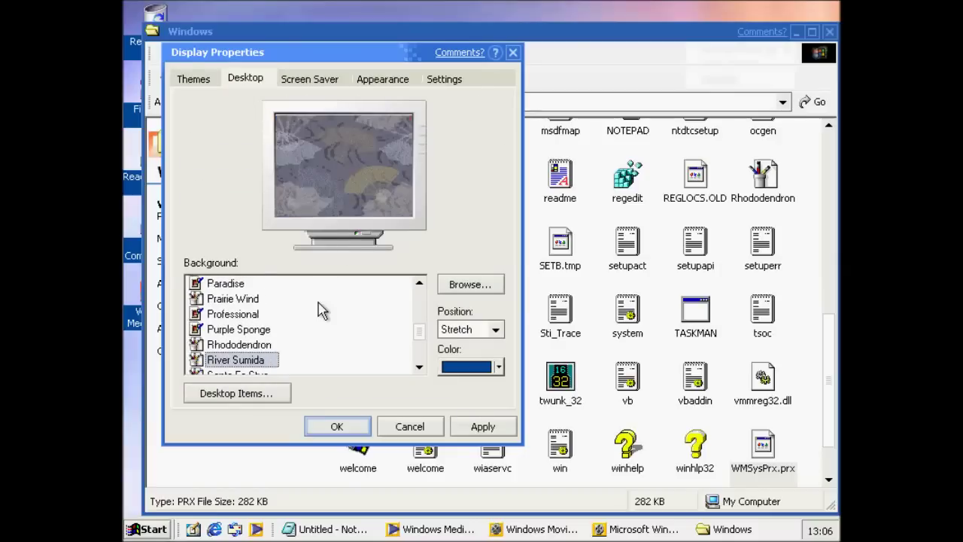
key("Down")
key("Down")
key("Down")
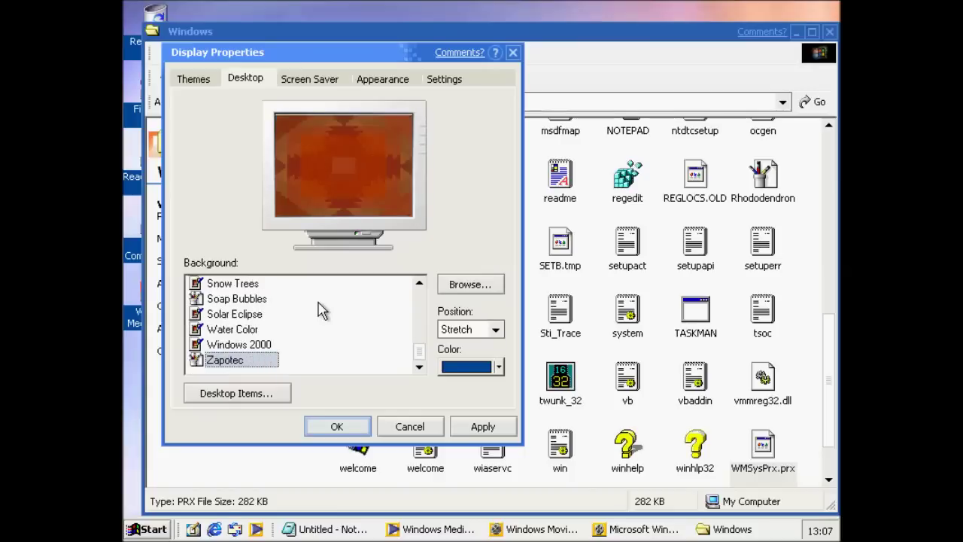
key("Up")
left_click(460, 425)
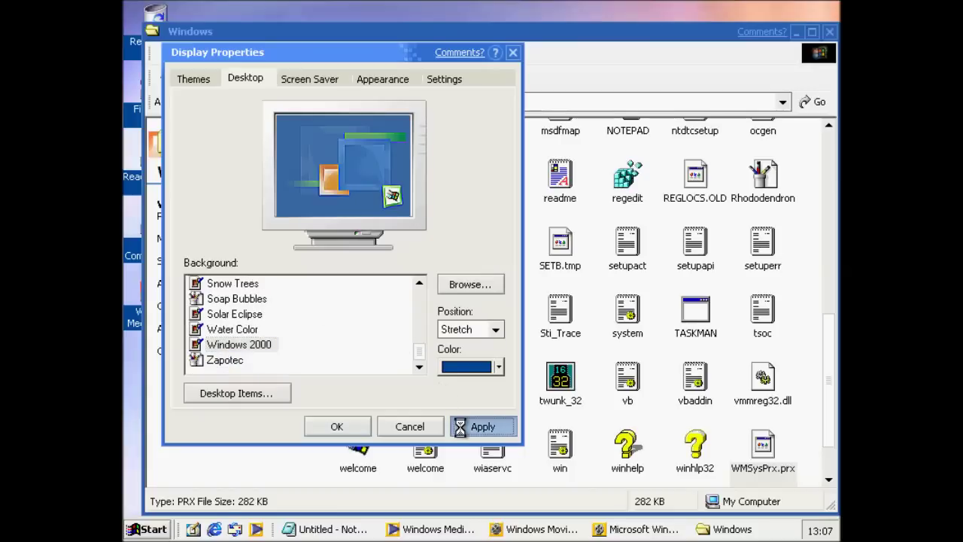
Preview other desktop backgrounds from Solar Eclipse upward and select (None) in the background list
left_click(238, 316)
key("Up")
key("Up")
key("Up")
key("Up")
key("Up")
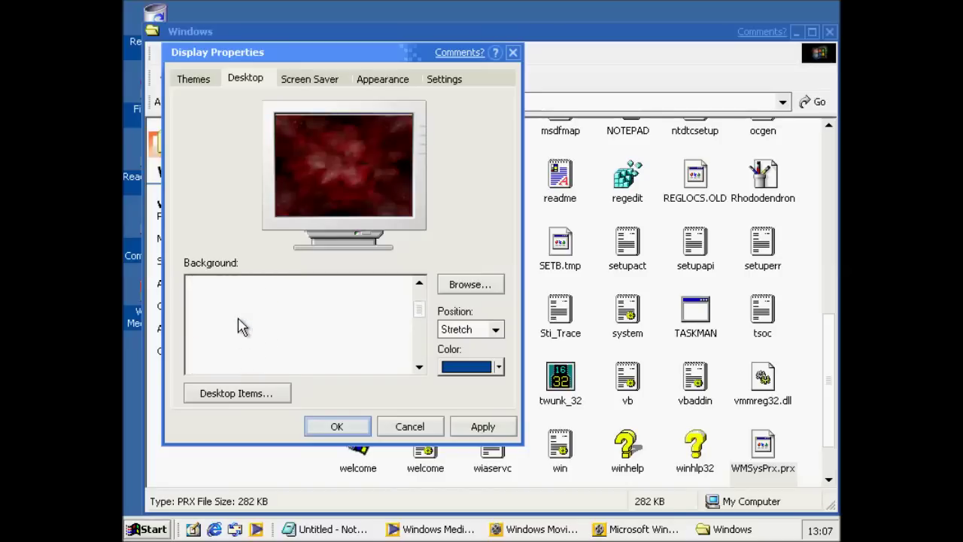
key("Home")
Select the Logon Screen Saver in the screen saver settings and preview it full screen
left_click(294, 86)
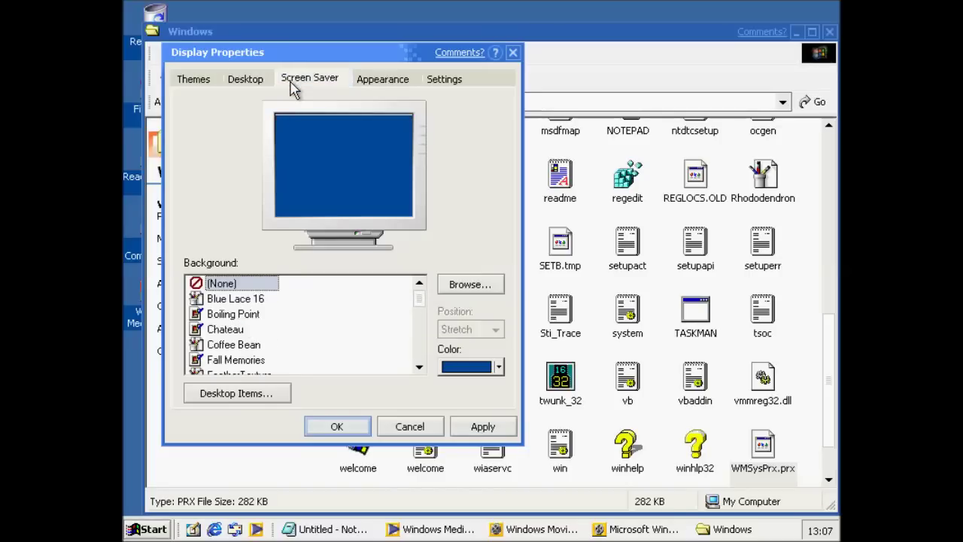
left_click(288, 282)
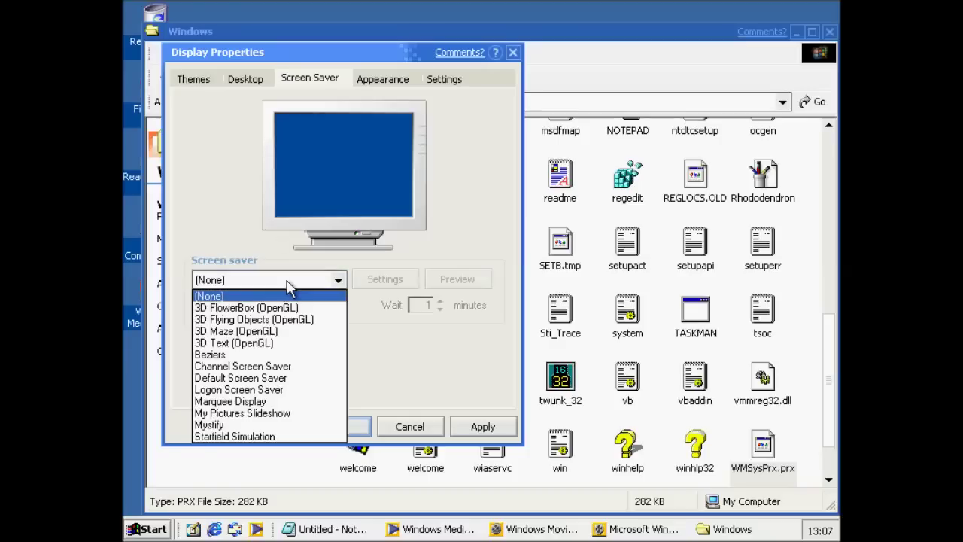
left_click(265, 389)
left_click(453, 279)
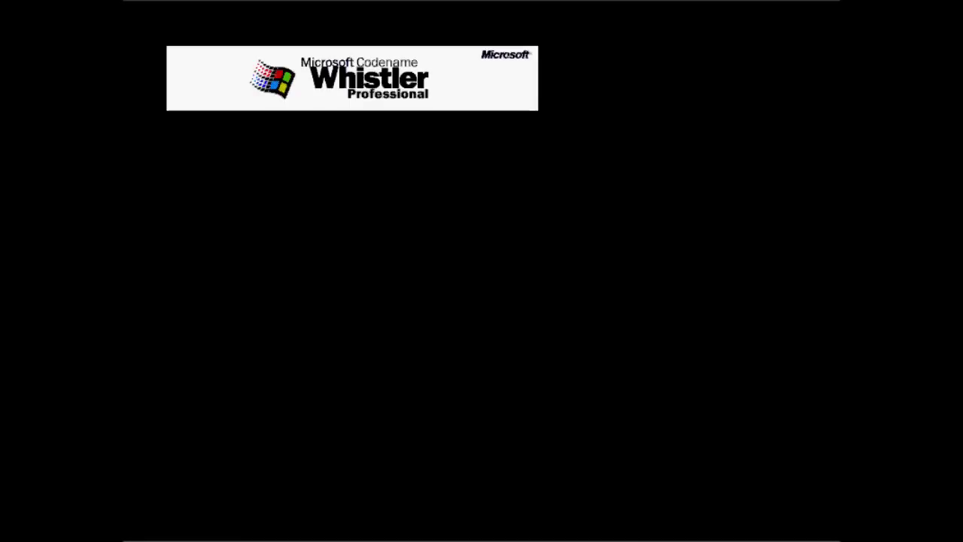
mouse_move(522, 224)
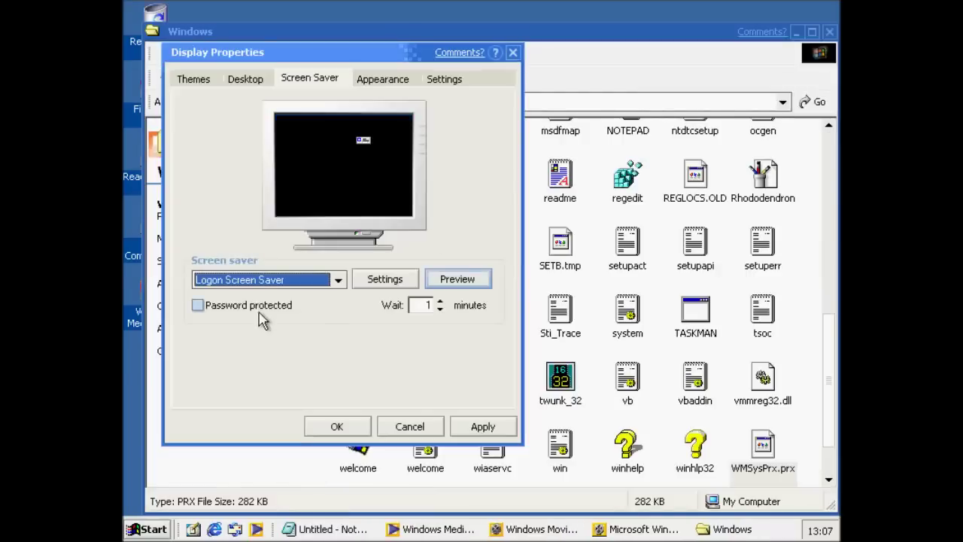
Change the screen saver to Default Screen Saver and preview it
left_click(263, 292)
left_click(255, 377)
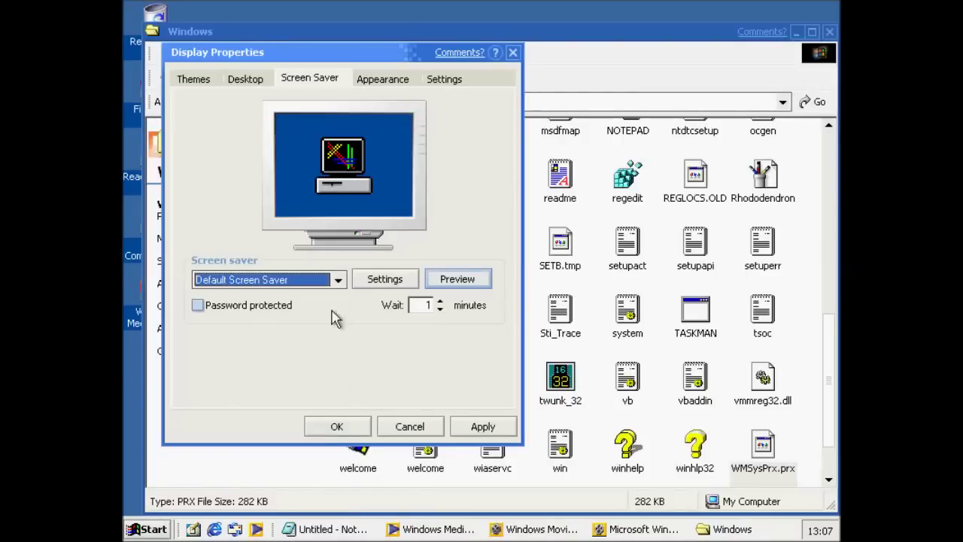
left_click(440, 290)
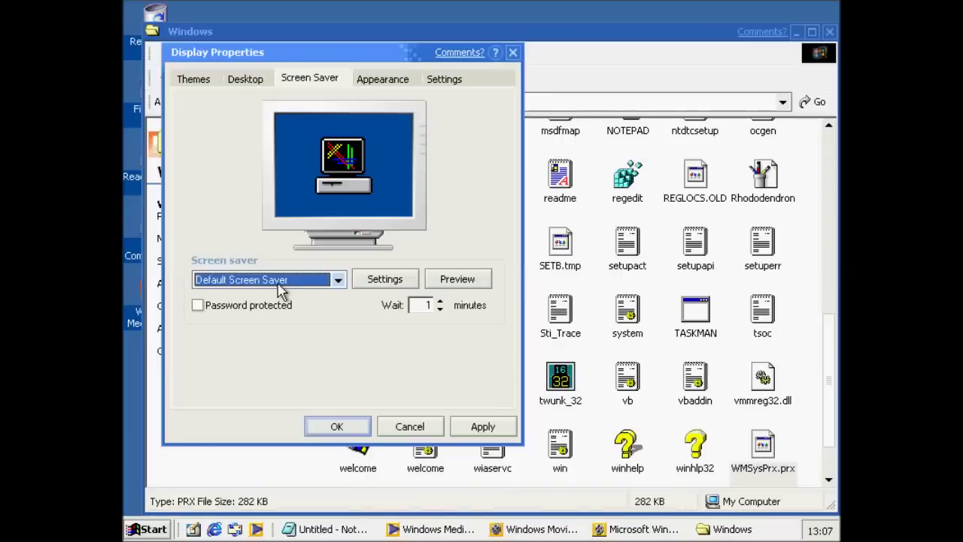
Select the Channel Screen Saver and preview it full screen
left_click(338, 282)
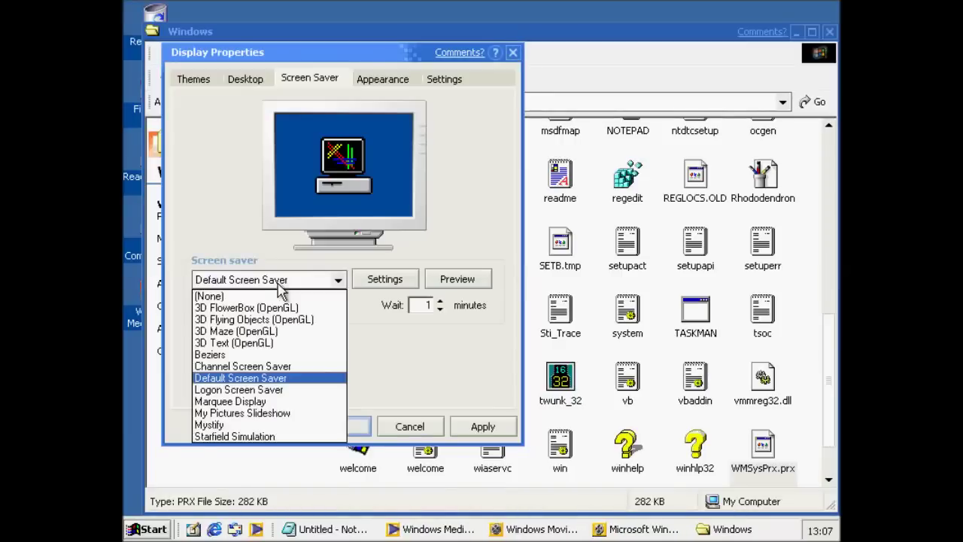
left_click(275, 366)
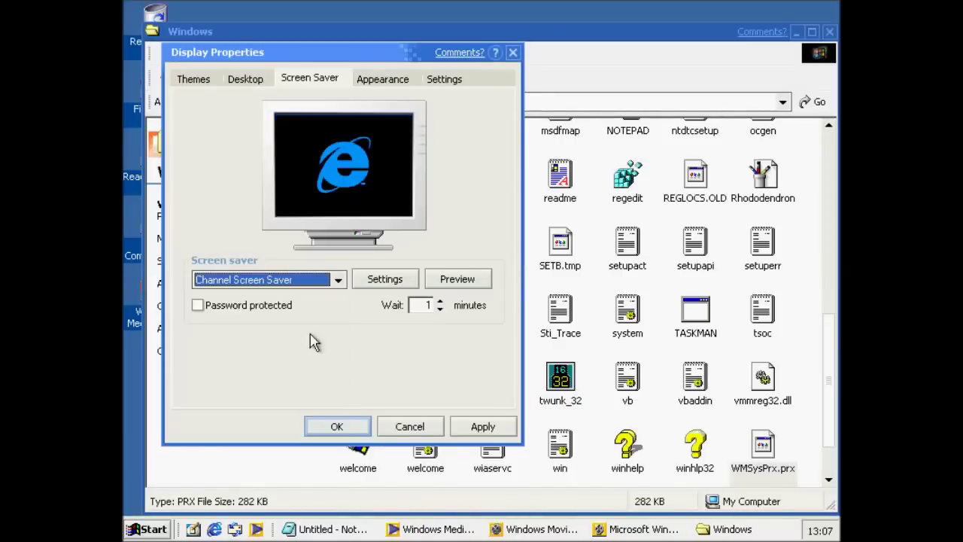
left_click(460, 279)
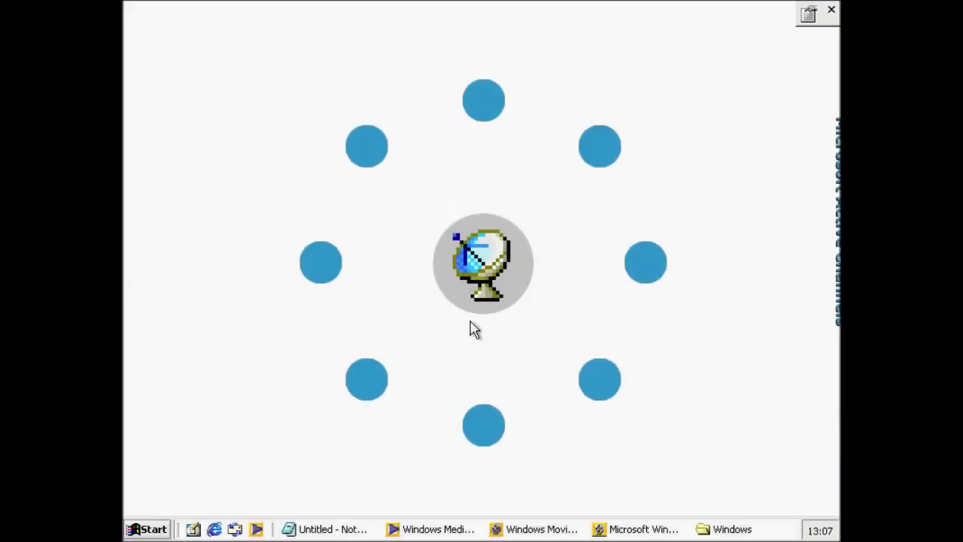
key("Escape")
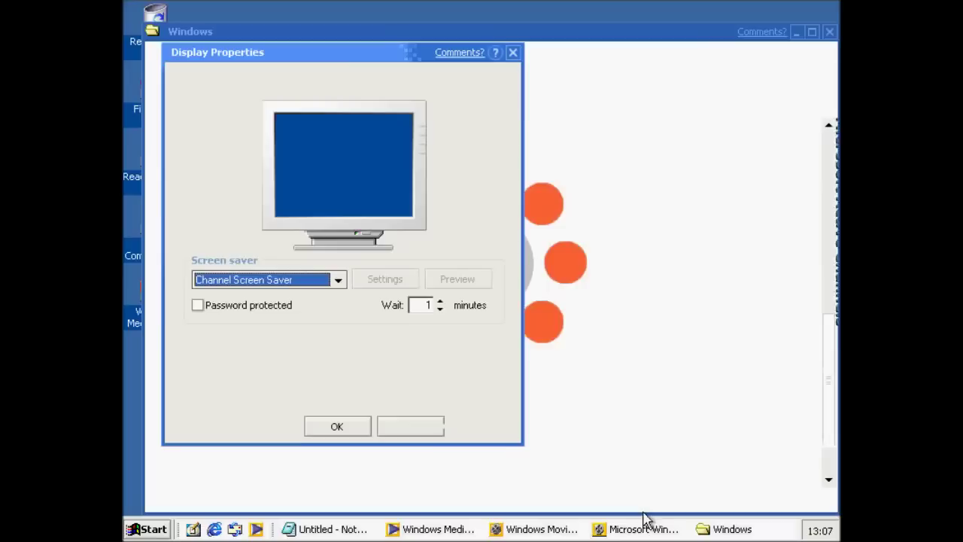
Change the screen saver to Marquee Display and preview it full screen
left_click(340, 279)
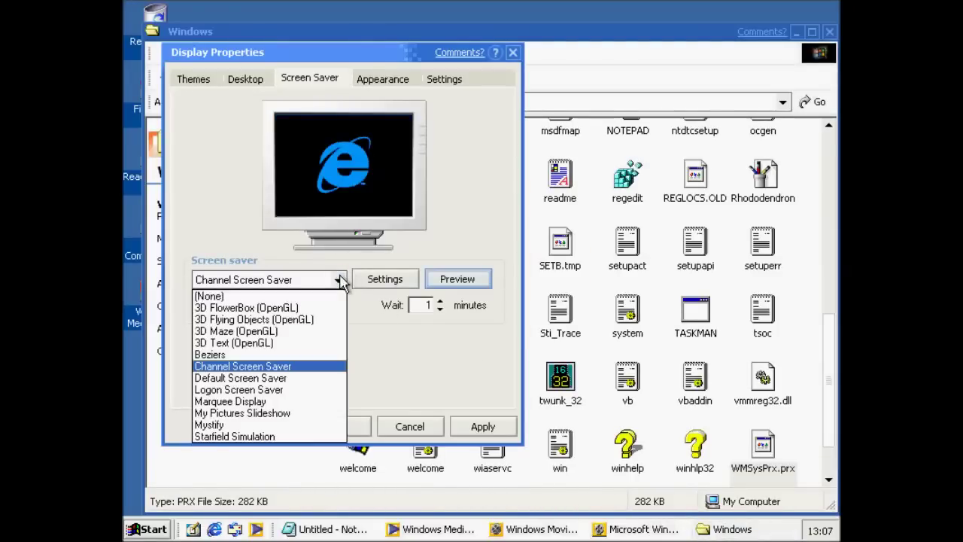
left_click(235, 401)
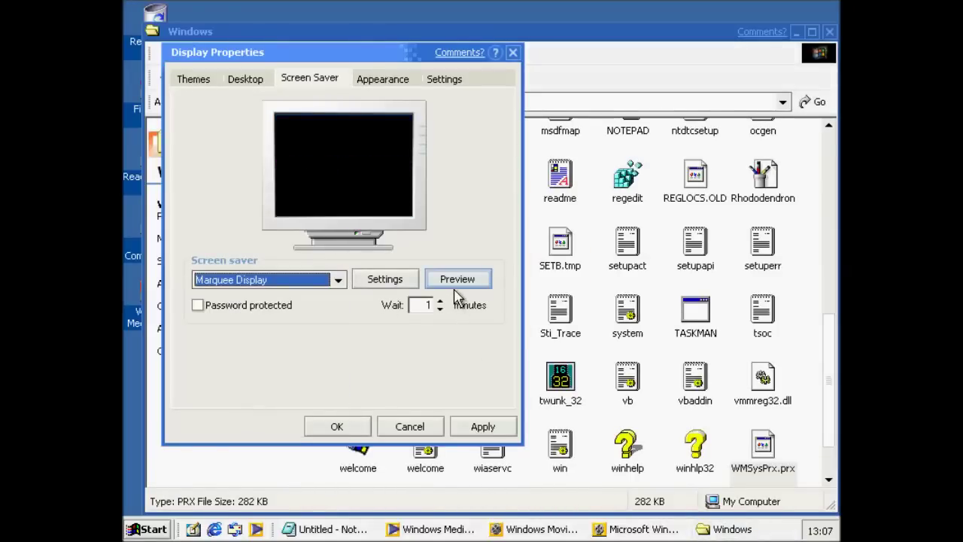
left_click(457, 284)
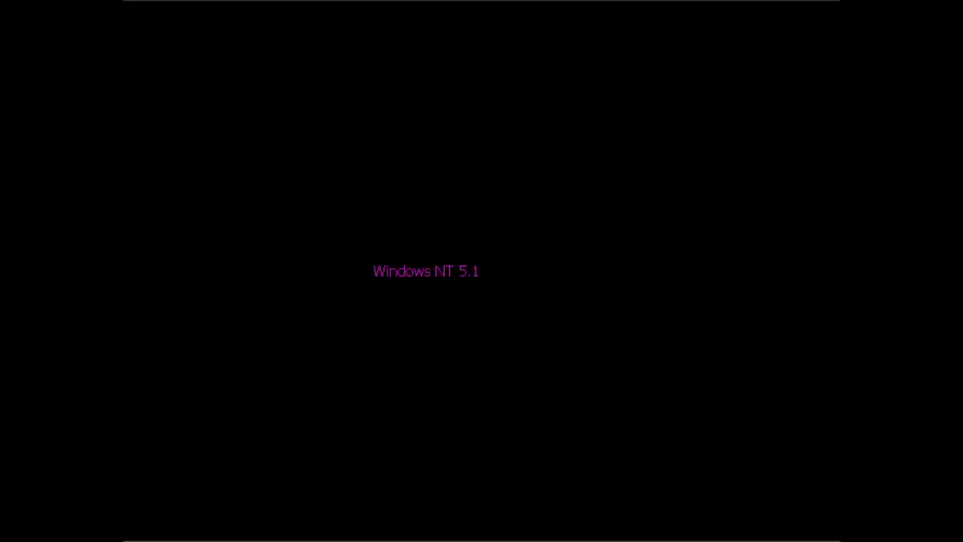
mouse_move(368, 213)
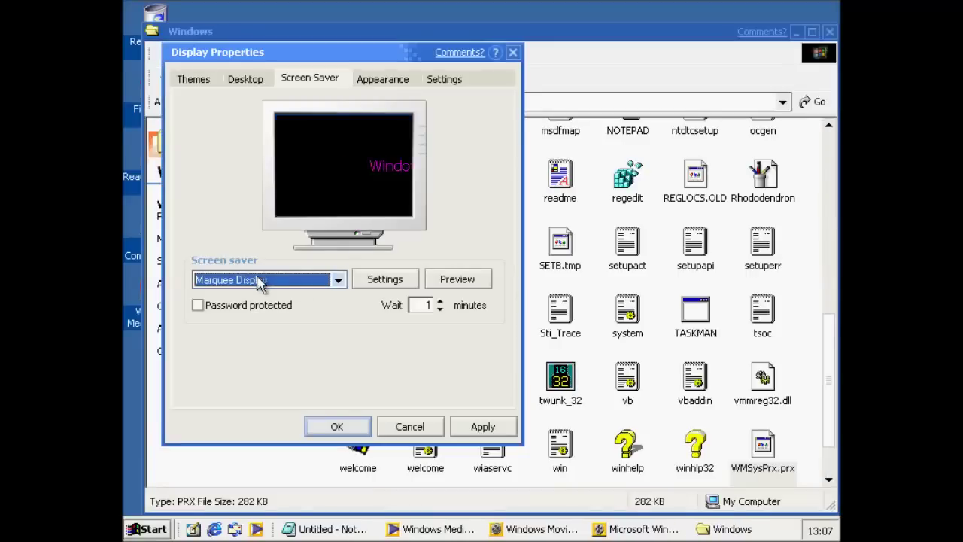
View the display's appearance and resolution settings and close Display Properties without applying changes
left_click(259, 279)
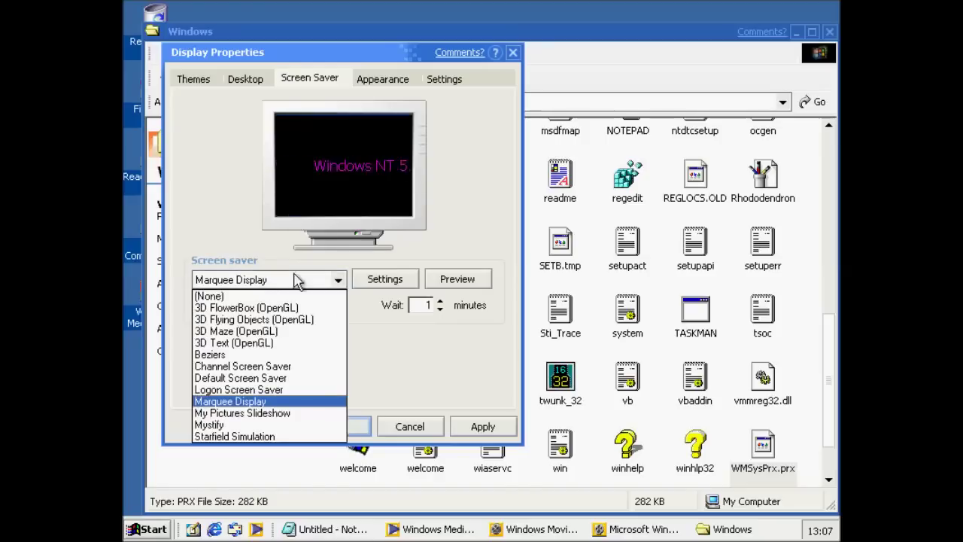
left_click(397, 80)
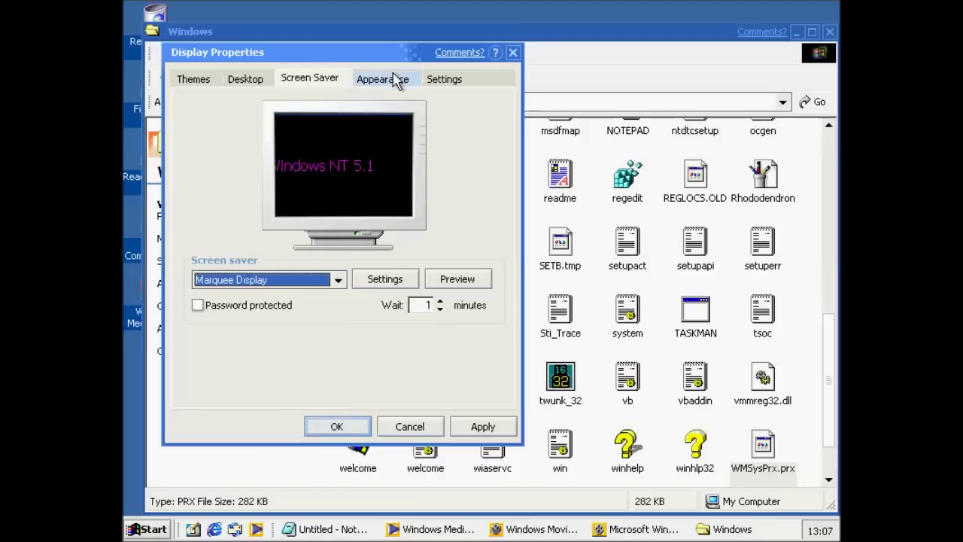
left_click(398, 80)
left_click(445, 82)
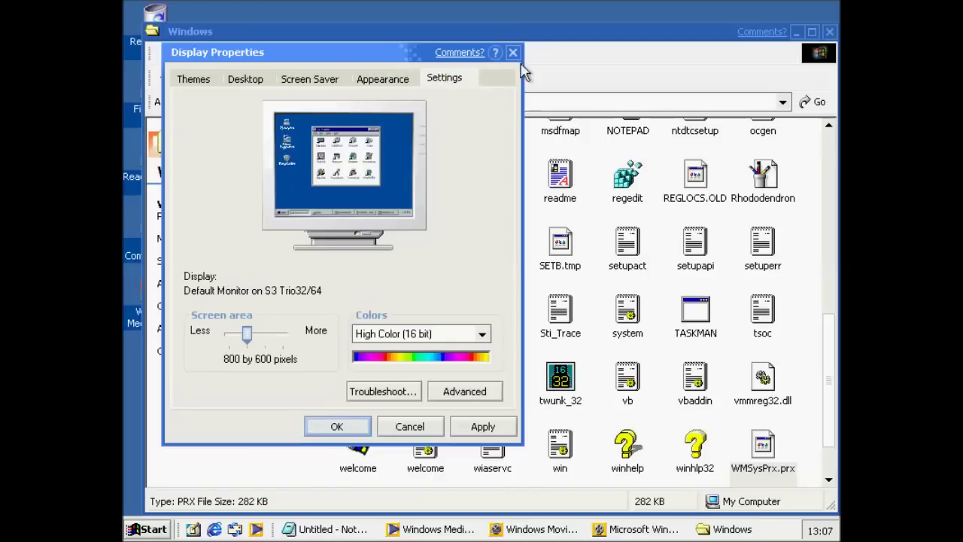
left_click(512, 53)
Find the Media folder inside the Windows folder and open it
left_click(571, 173)
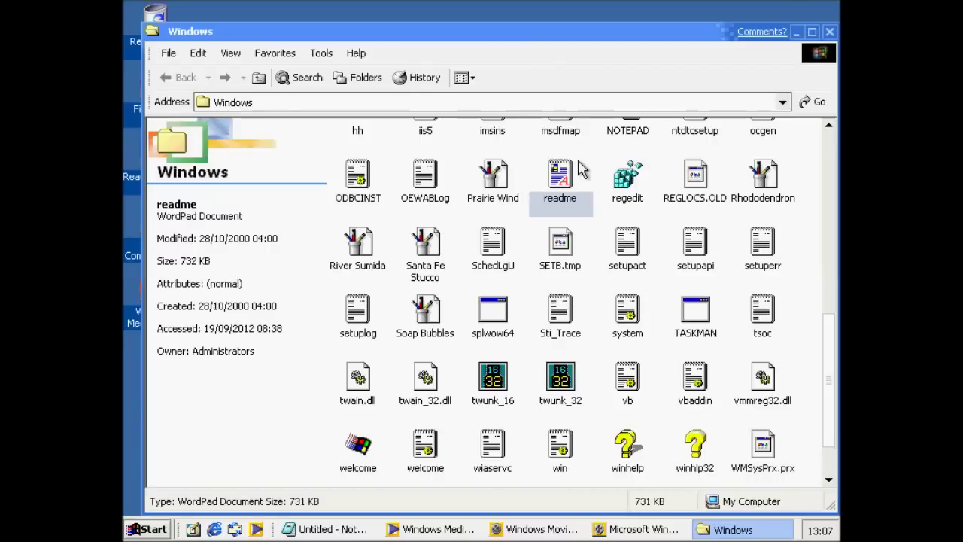
key("m")
key("m")
key("m")
key("m")
key("m")
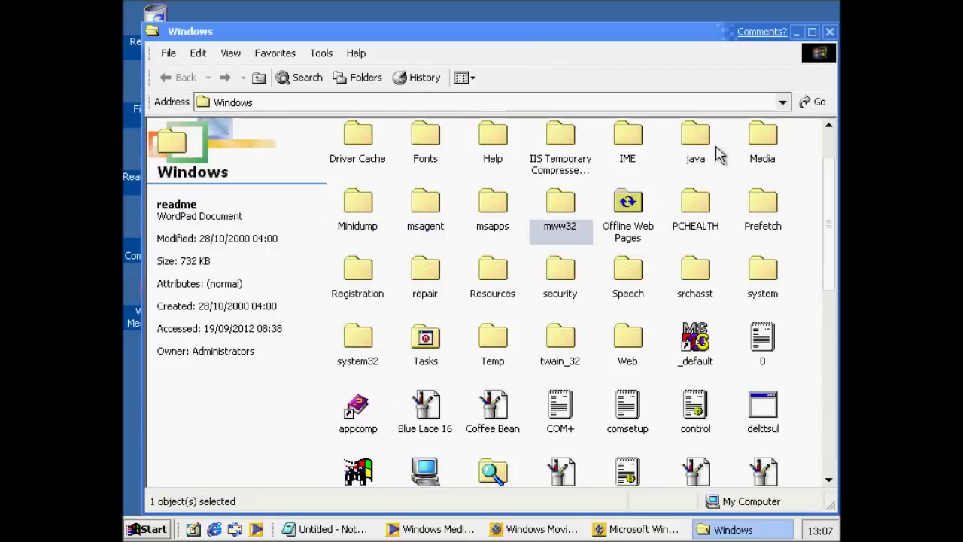
left_click(760, 153)
double_click(759, 152)
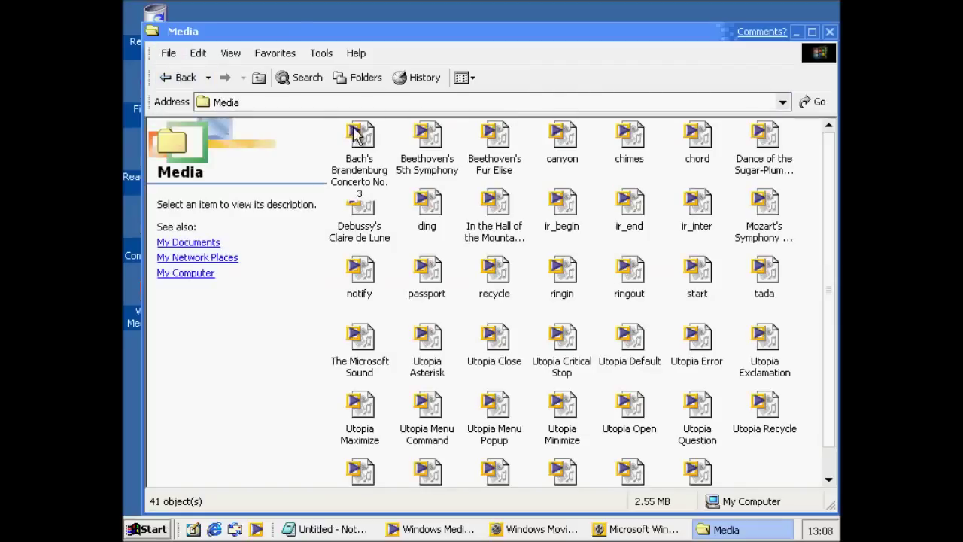
Play Beethoven's 5th Symphony from the Media folder and close the Windows Movie Maker Tour window
double_click(444, 152)
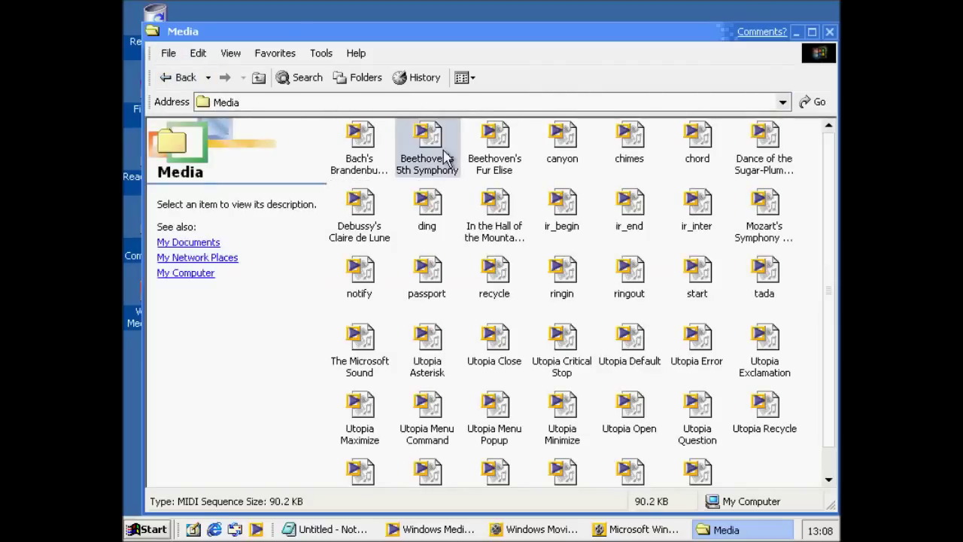
right_click(647, 529)
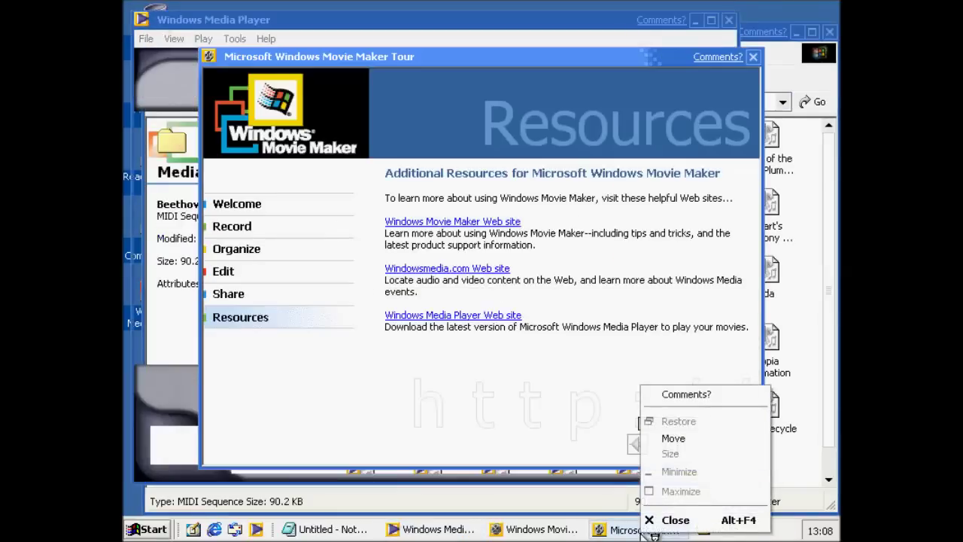
left_click(661, 520)
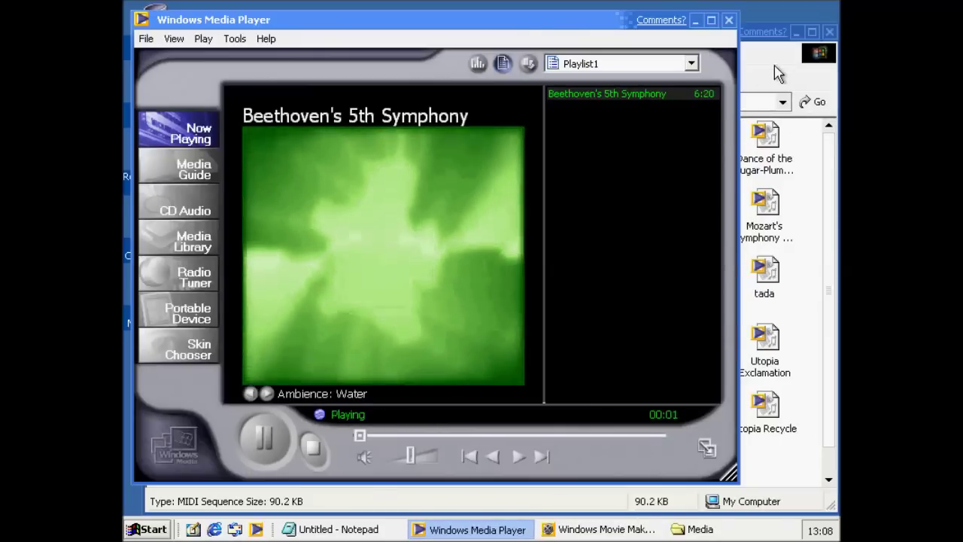
Play the canyon MIDI file from the Media folder and minimize the folder and player windows
left_click(747, 63)
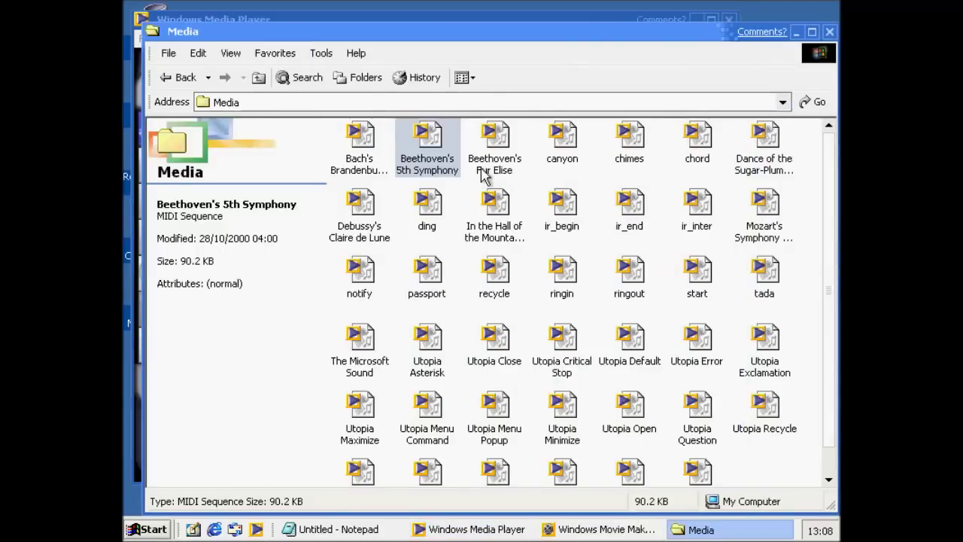
double_click(560, 139)
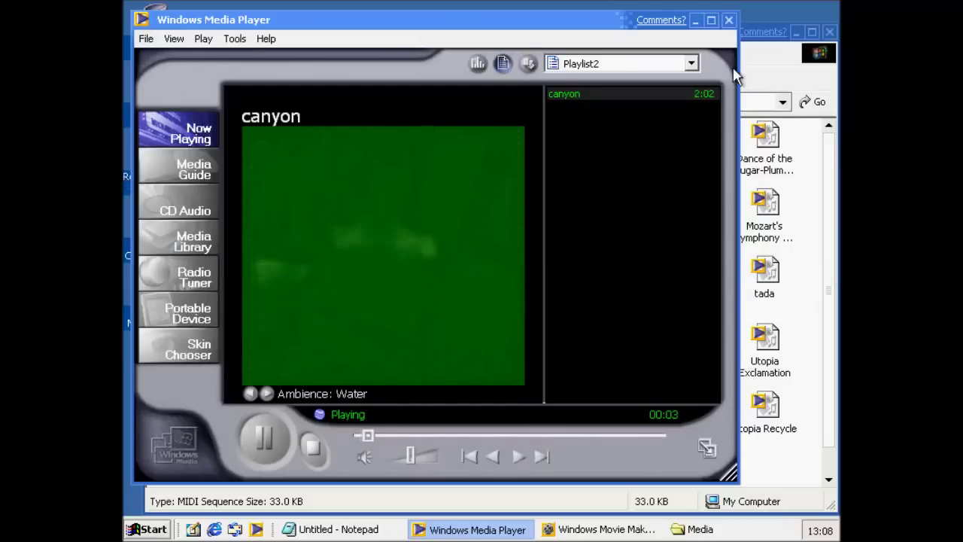
left_click(752, 76)
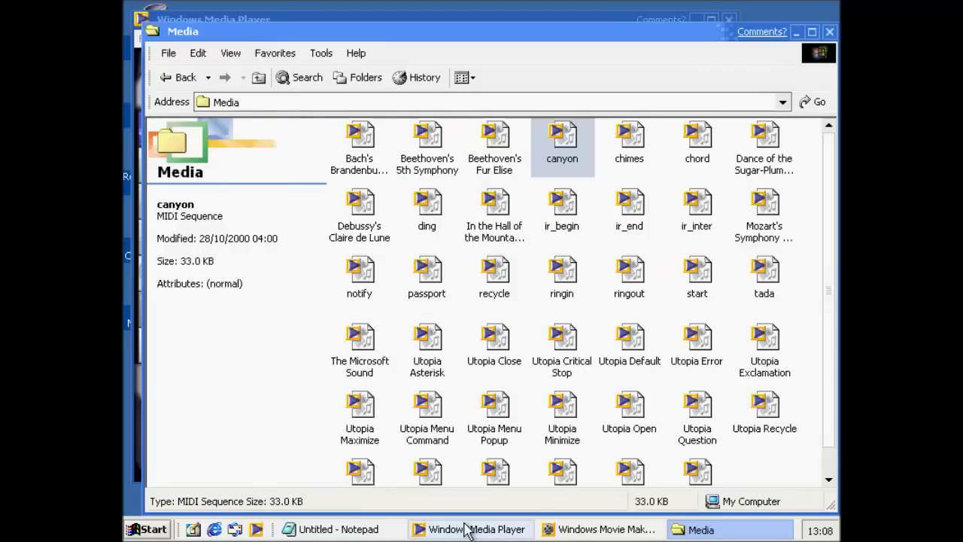
left_click(796, 33)
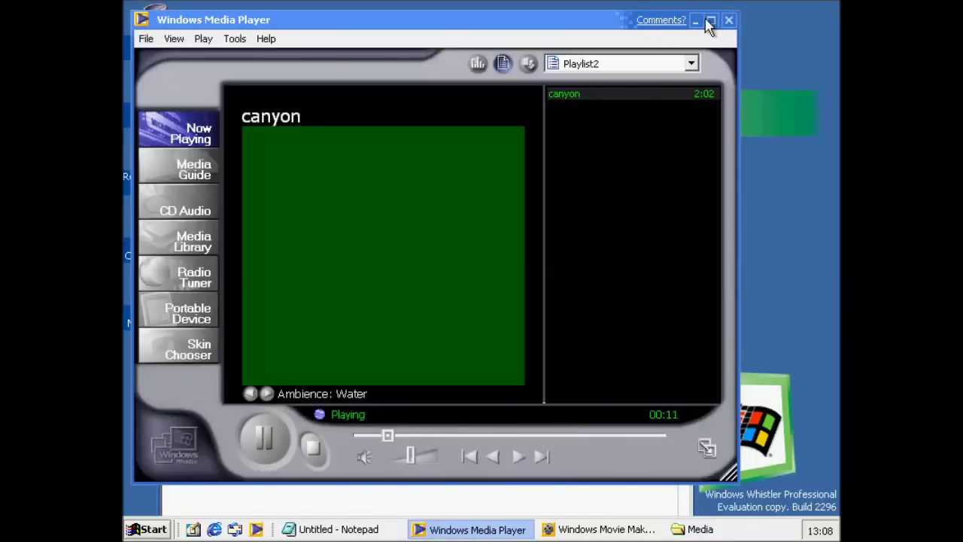
left_click(696, 23)
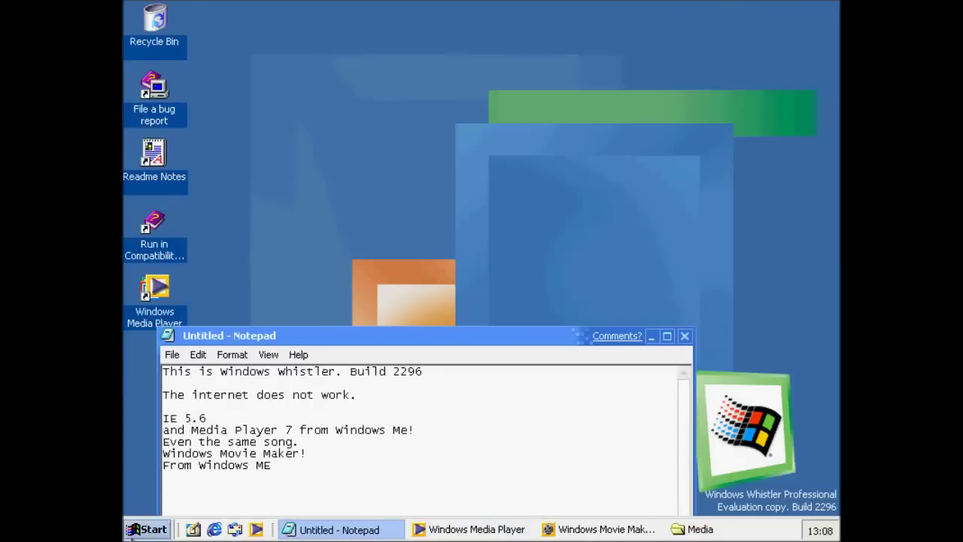
Restore the Media folder window, go up to the Windows folder and open its system32 subfolder
left_click(695, 529)
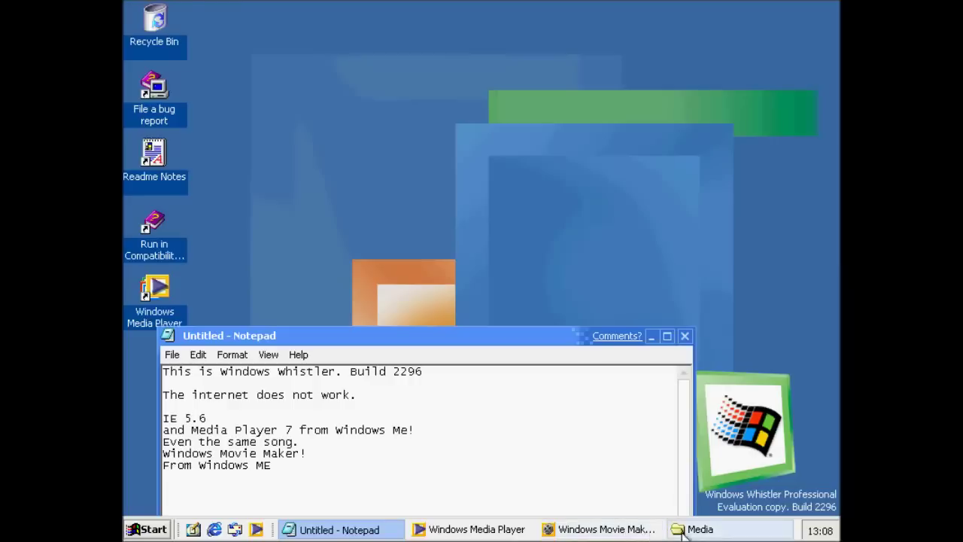
left_click(256, 81)
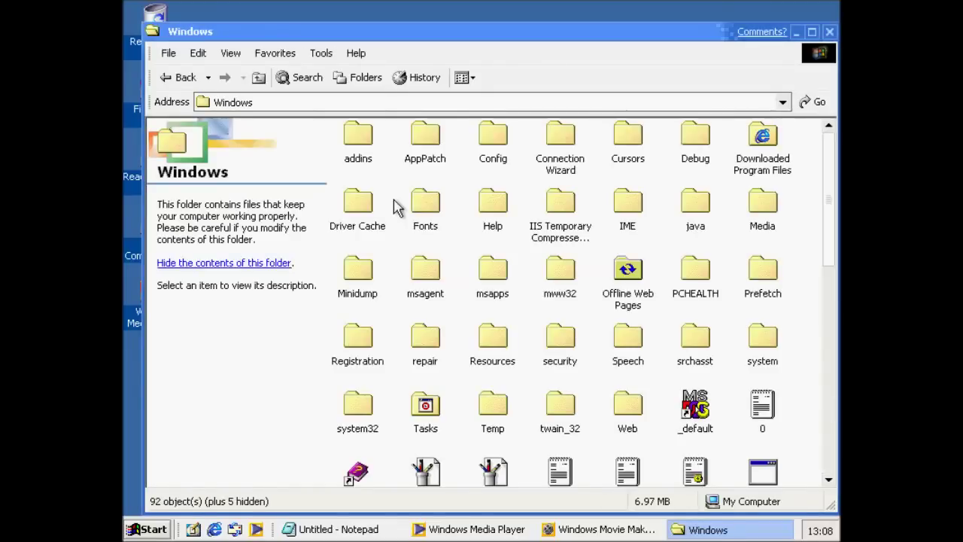
key("s")
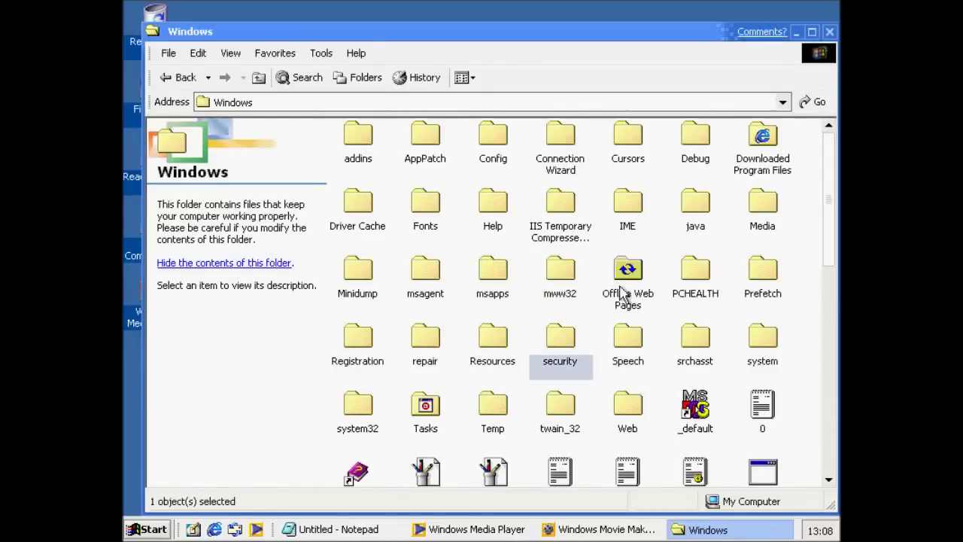
key("s")
key("s")
key("s")
key("s")
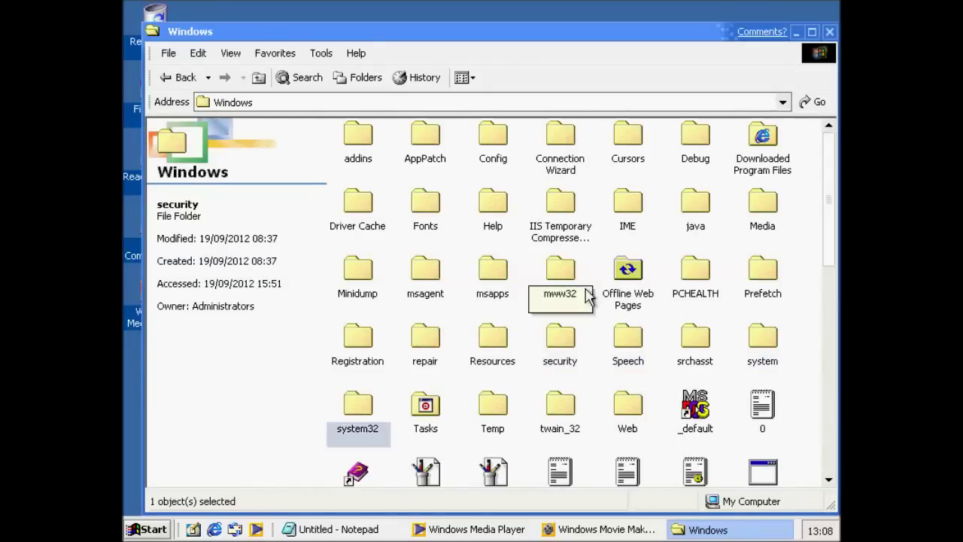
key("Return")
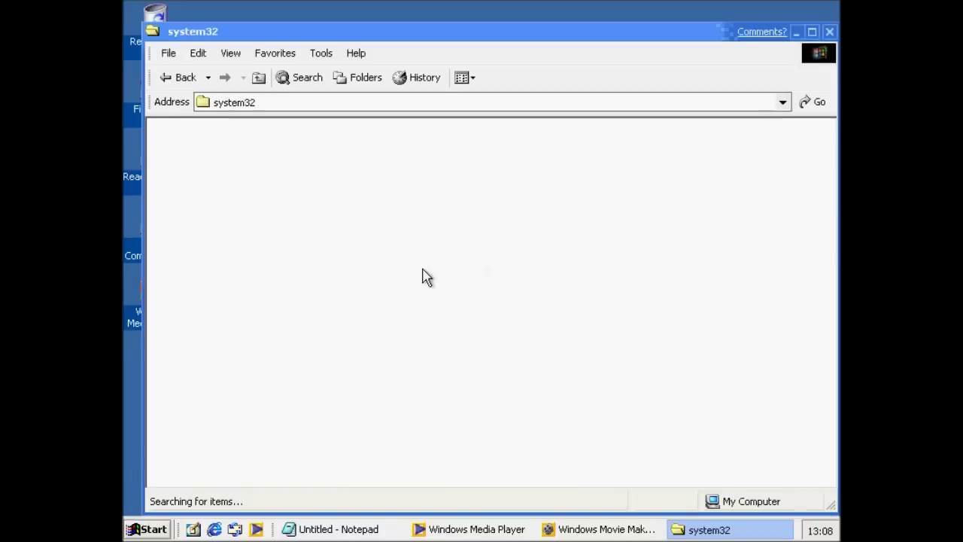
Open the images folder inside system32's oobe folder and browse through its files
left_click(275, 262)
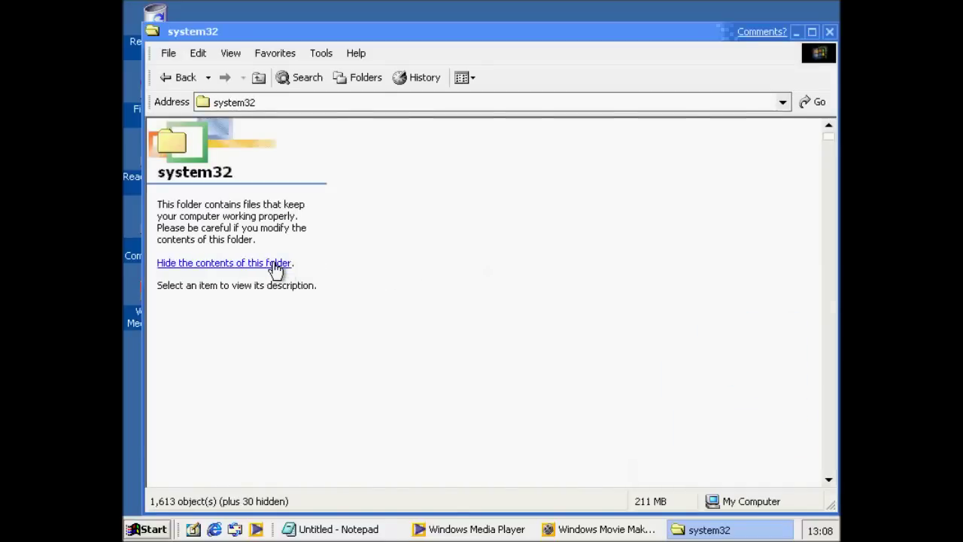
left_click(482, 224)
key("o")
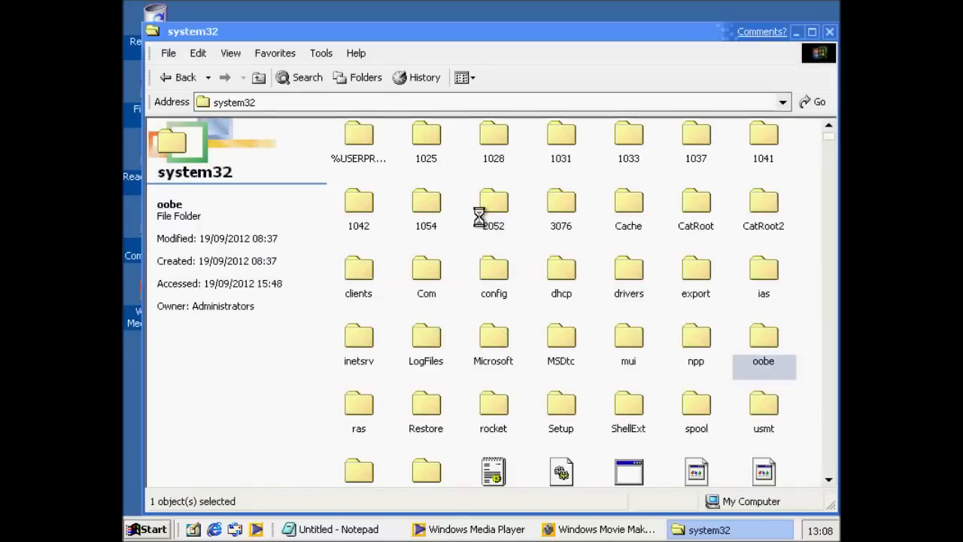
key("Return")
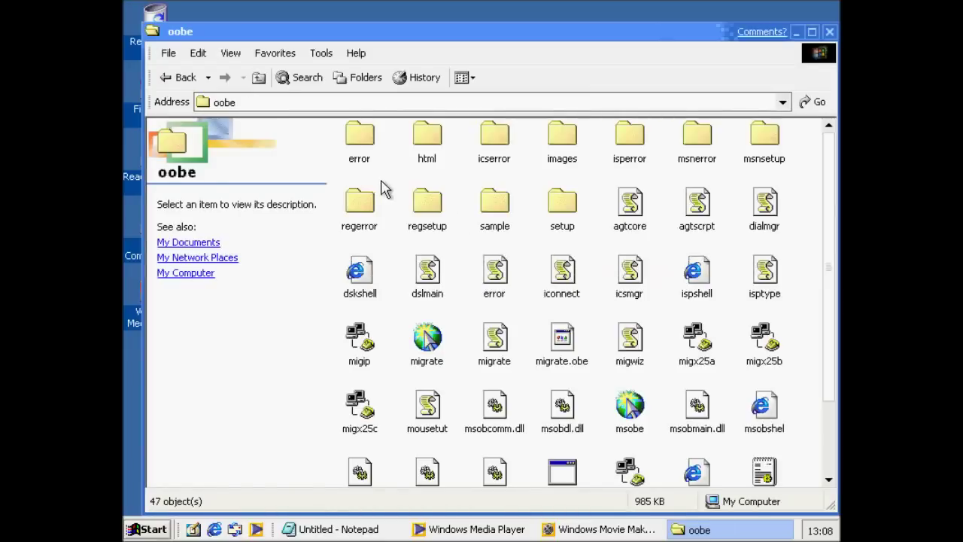
double_click(557, 139)
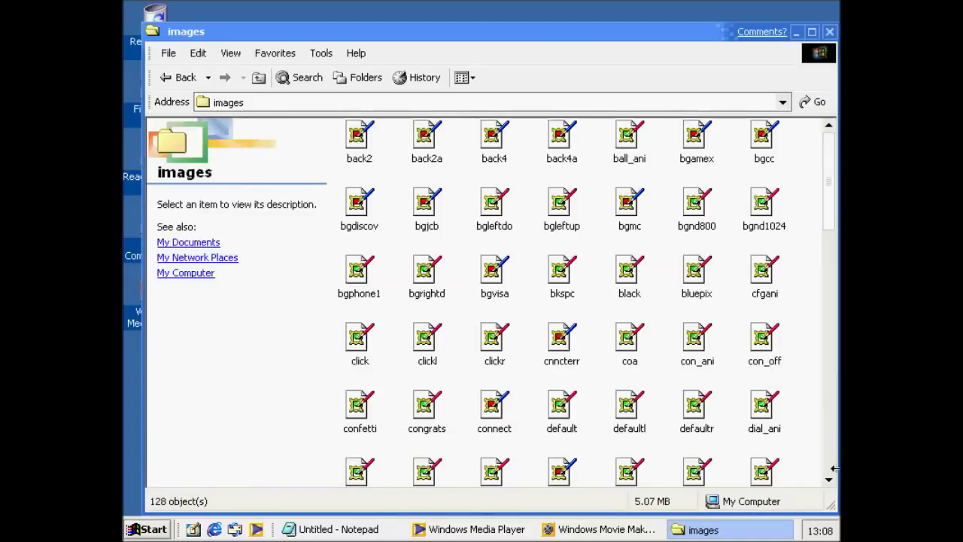
left_click_drag(830, 481, 830, 481)
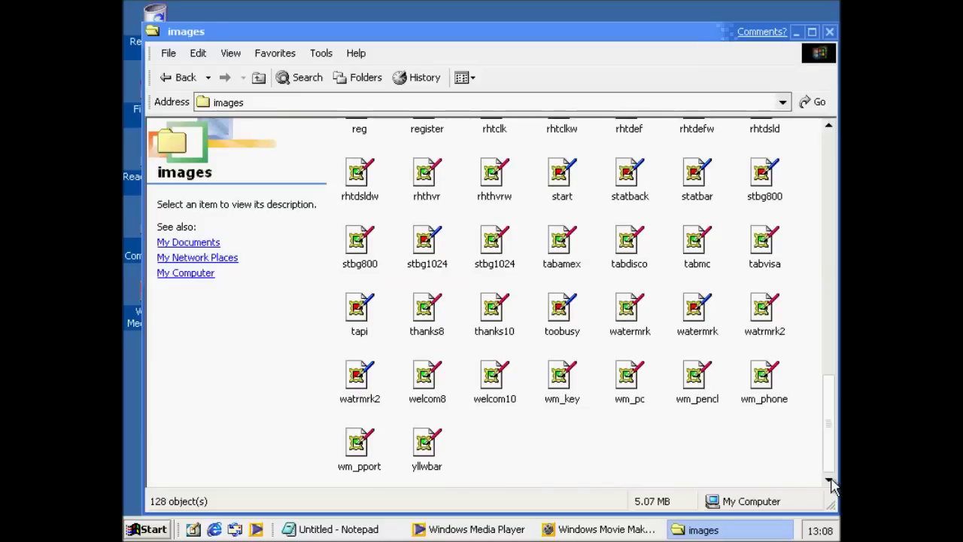
Try to play the intro media file, close Windows Media Player, and select the tabamex image in the folder
type("intro")
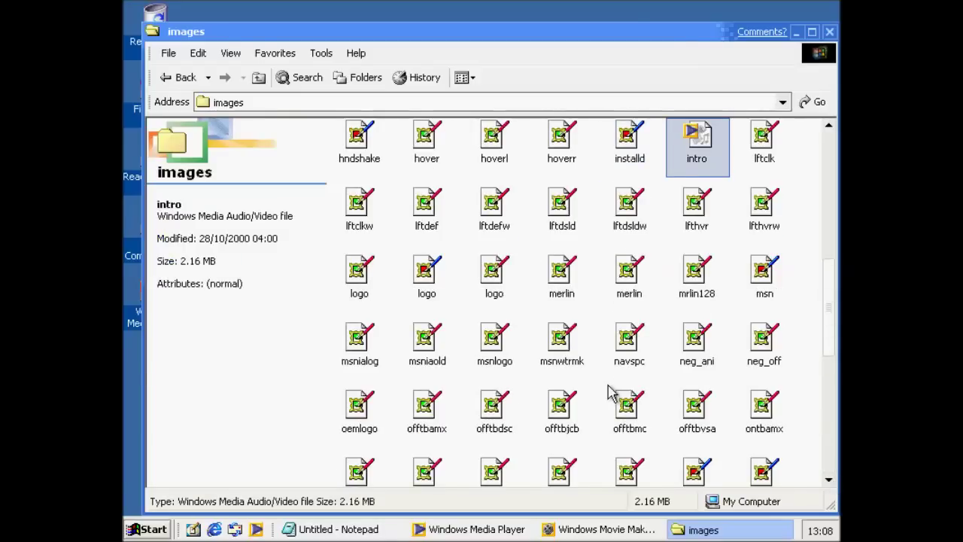
key("Return")
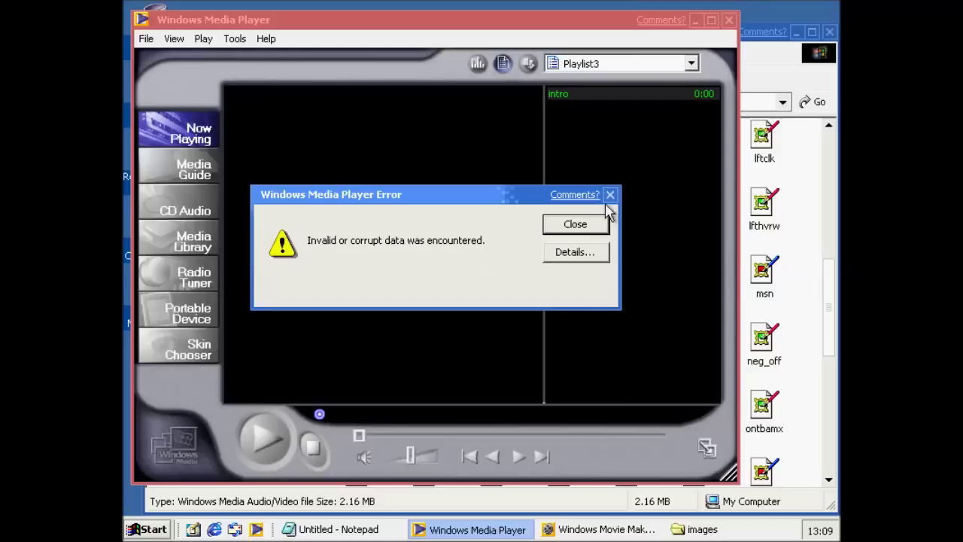
left_click(599, 223)
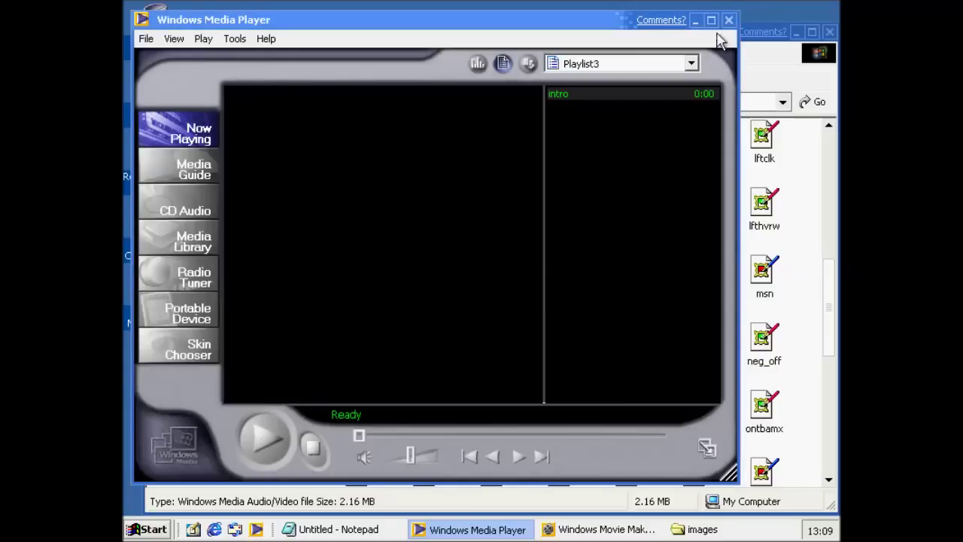
left_click(728, 20)
type("tabamex")
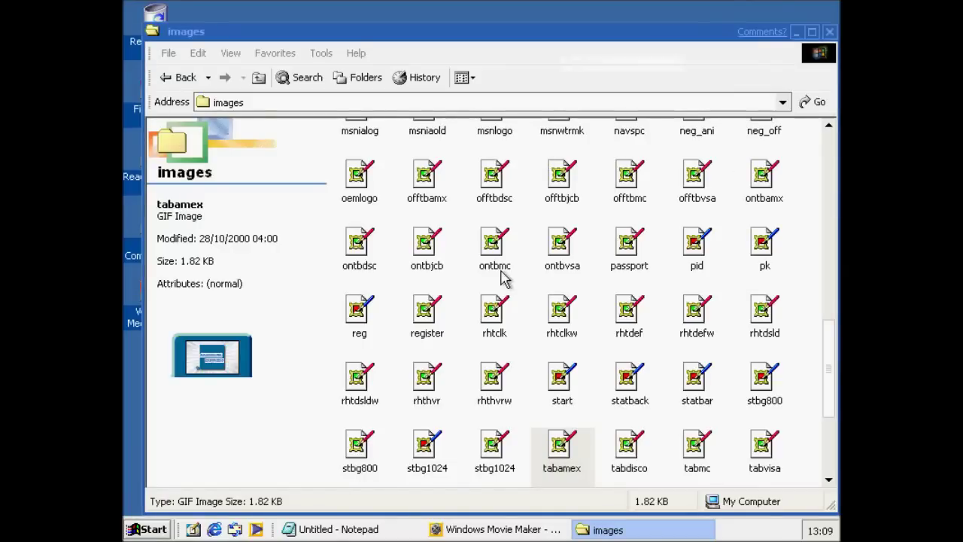
Add the closing line "Bye!" to the Notepad notes and turn off the computer
left_click(342, 529)
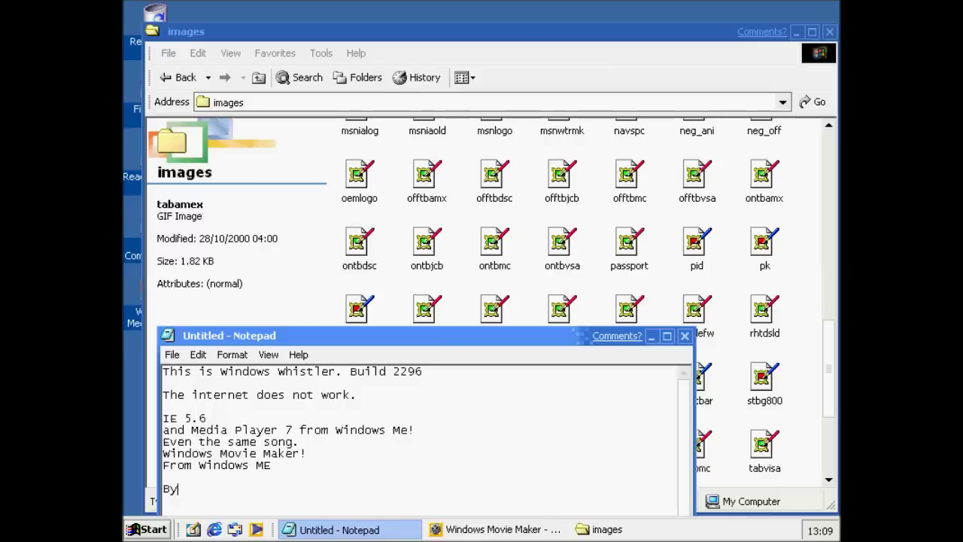
left_click(147, 529)
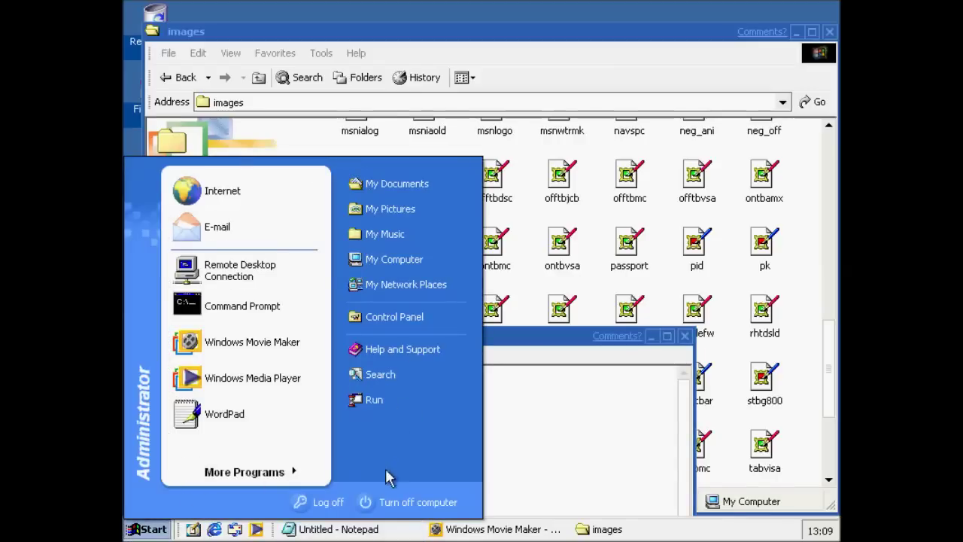
left_click(361, 503)
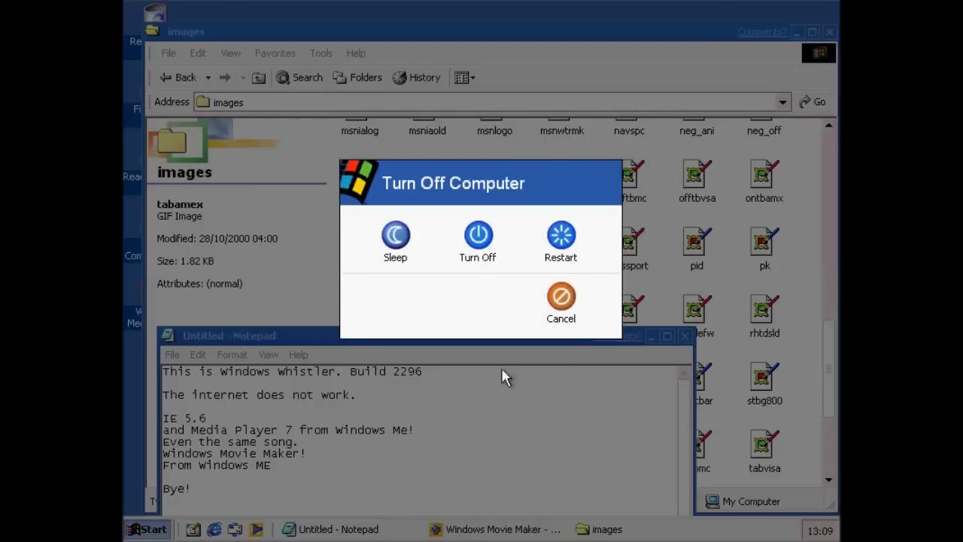
left_click(478, 238)
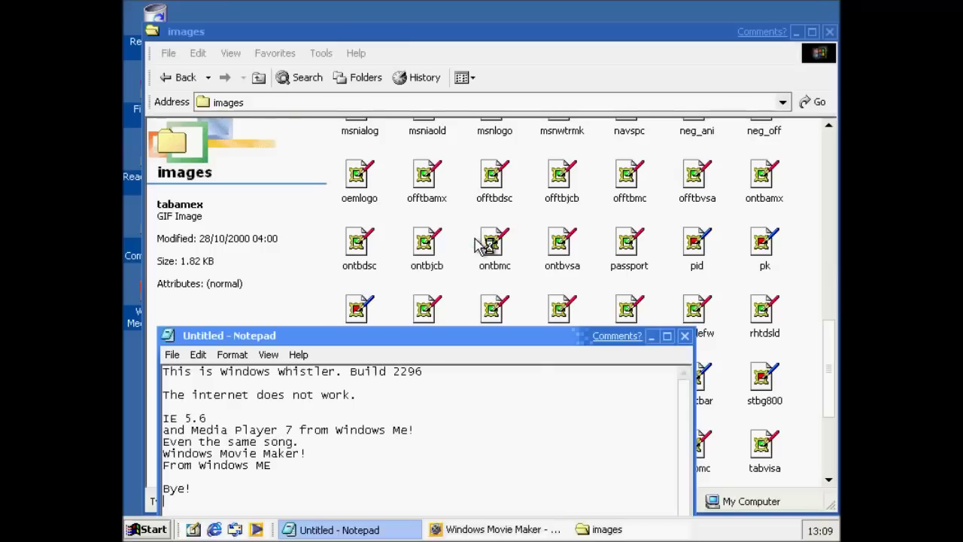